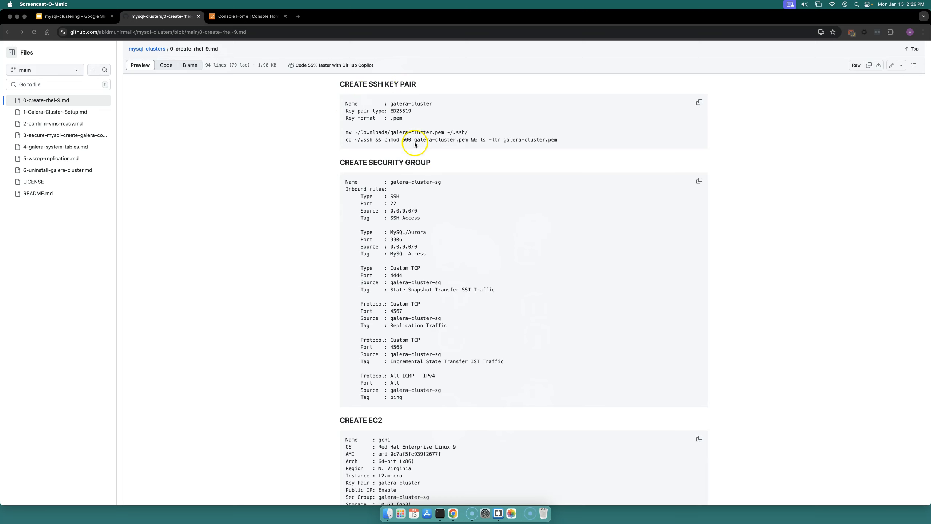
Step: Copy the key pair name galera-cluster from the setup notes and switch to the AWS console
scroll(415, 143, "up", 3)
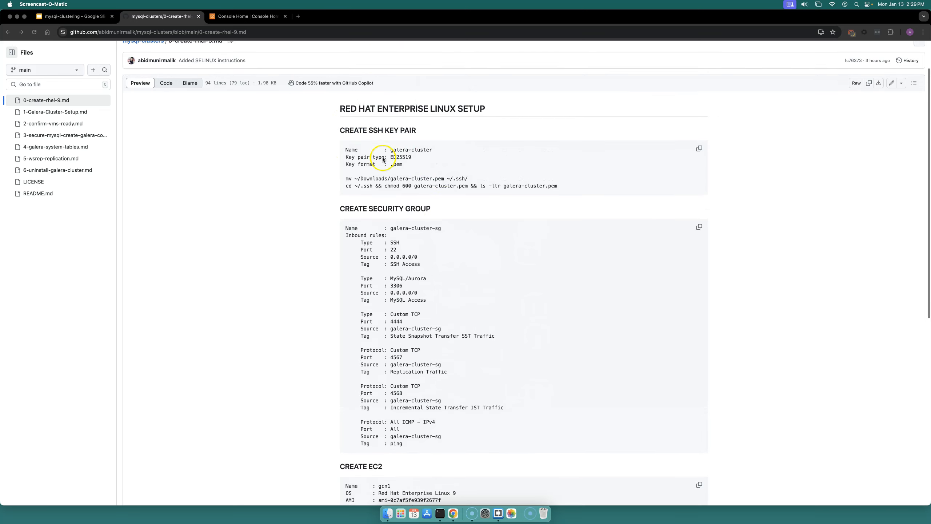
mouse_move(391, 150)
left_mouse_down()
mouse_move(430, 150)
mouse_move(394, 149)
left_mouse_up()
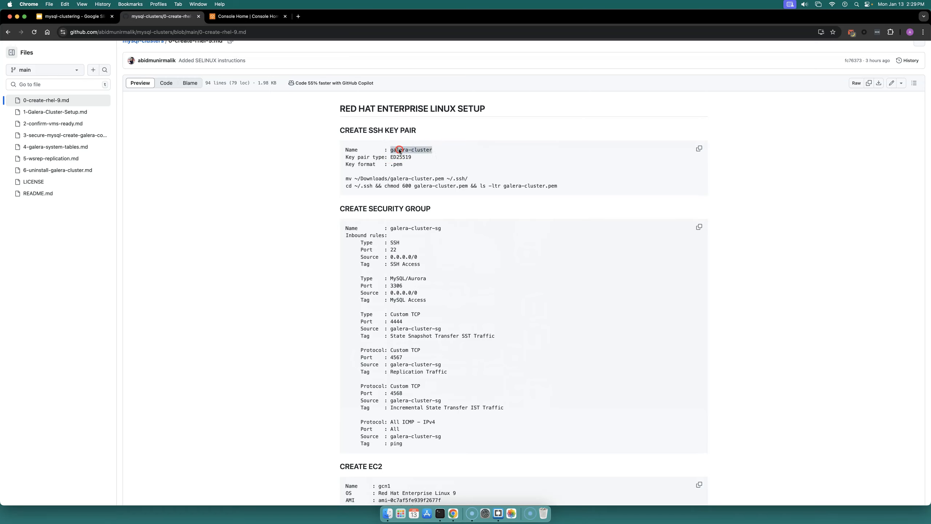
right_click(400, 150)
left_click(410, 165)
left_click(239, 17)
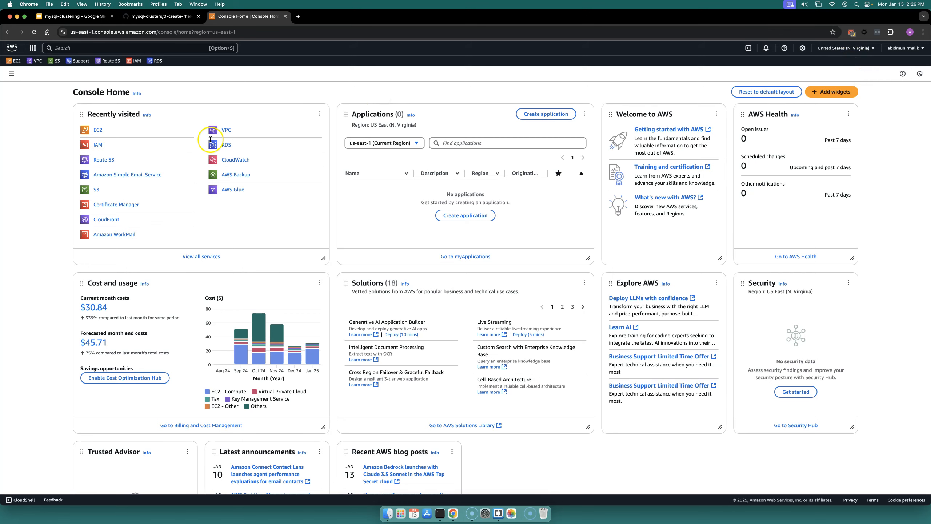
Step: Create an EC2 key pair named galera-cluster with key type ED25519 and .pem format
left_click(14, 61)
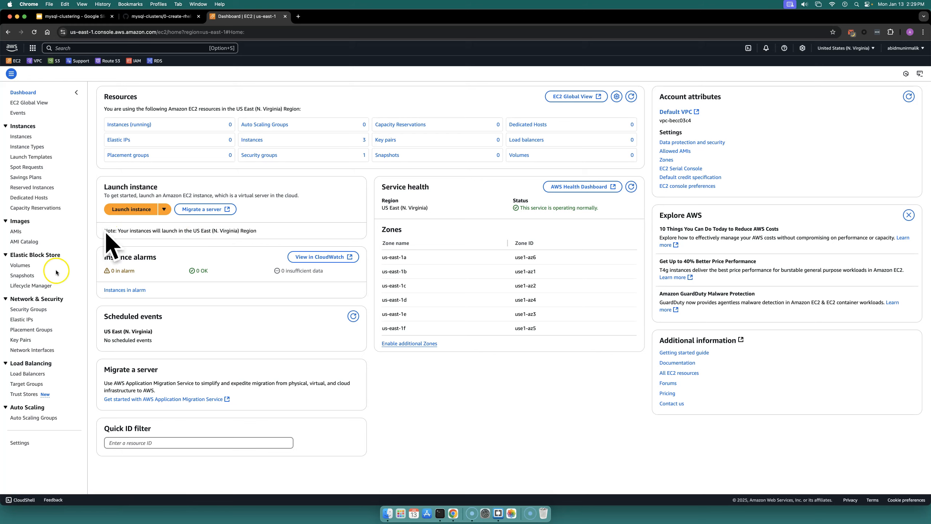
left_click(20, 339)
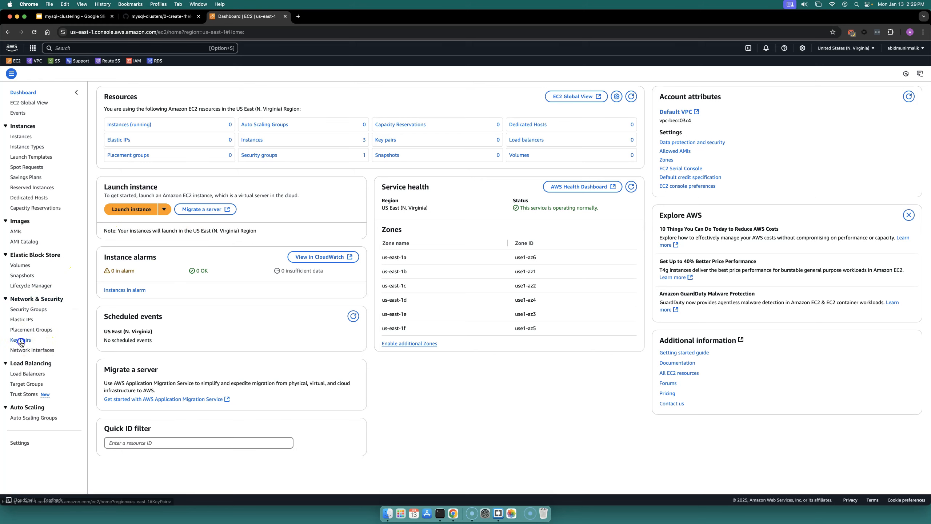
left_click(900, 89)
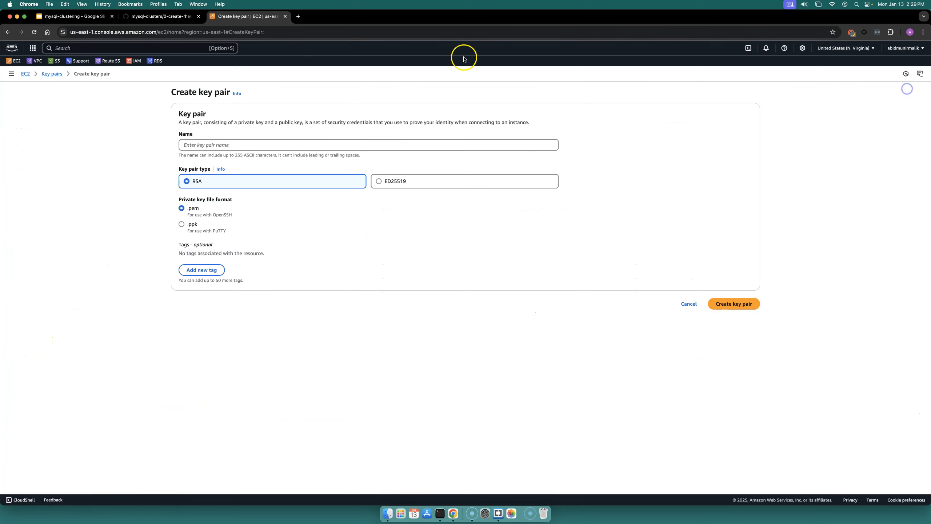
left_click(219, 144)
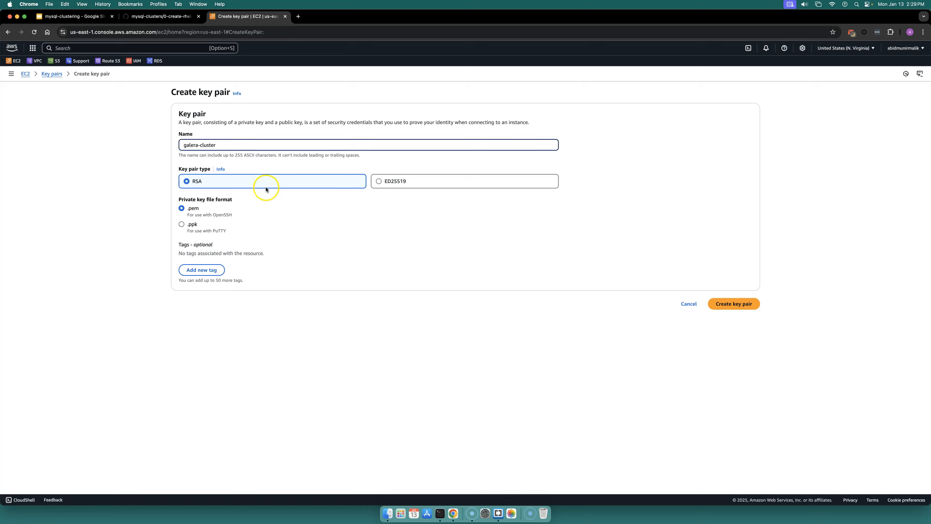
left_click(378, 182)
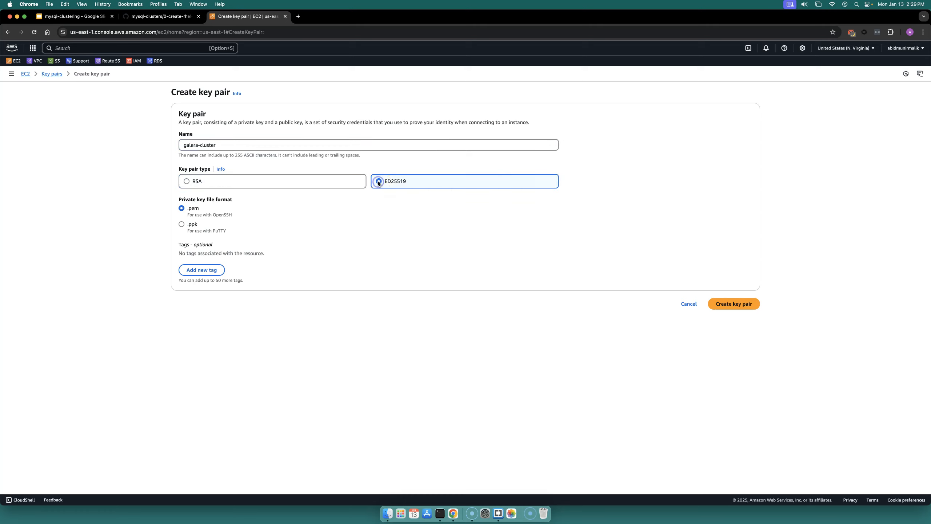
left_click(728, 304)
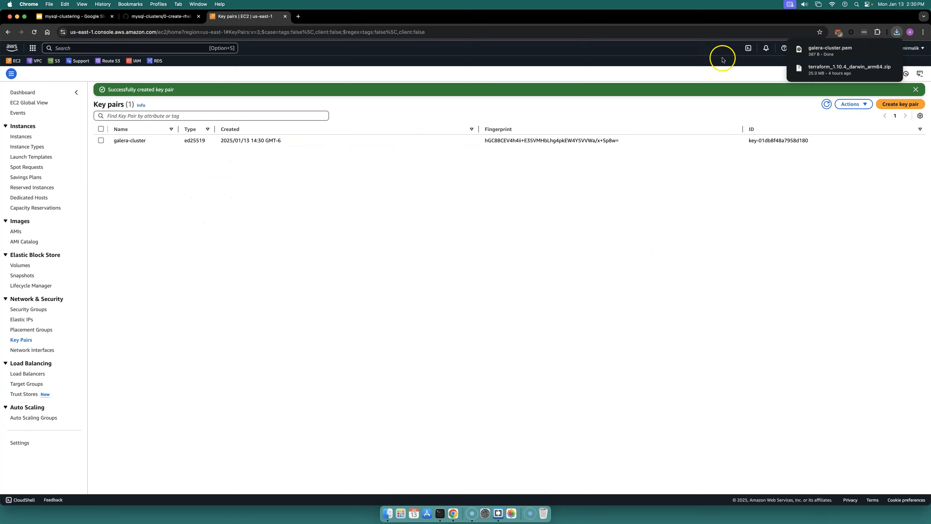
Step: Locate the downloaded galera-cluster.pem and copy the command that moves it into ~/.ssh/ from the notes
left_click(877, 52)
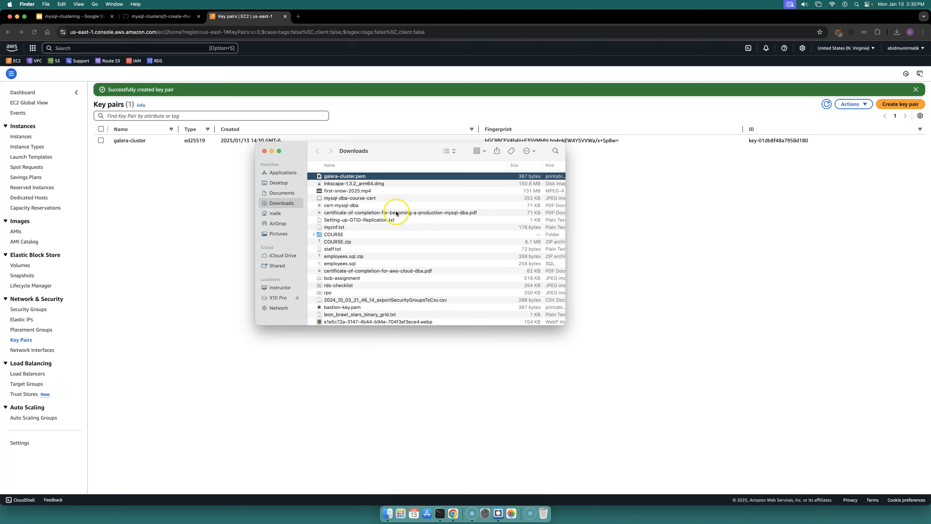
left_click(179, 16)
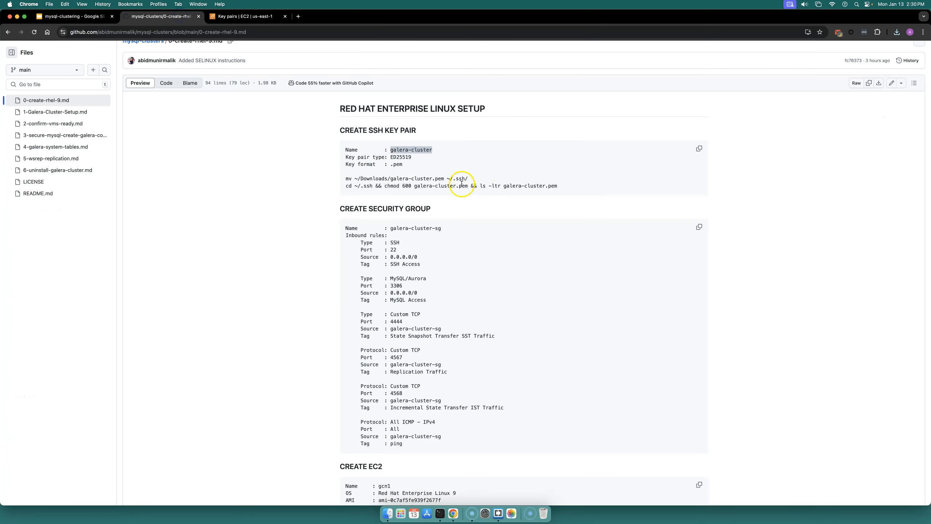
left_click(425, 167)
left_click_drag(345, 177, 469, 179)
right_click(461, 179)
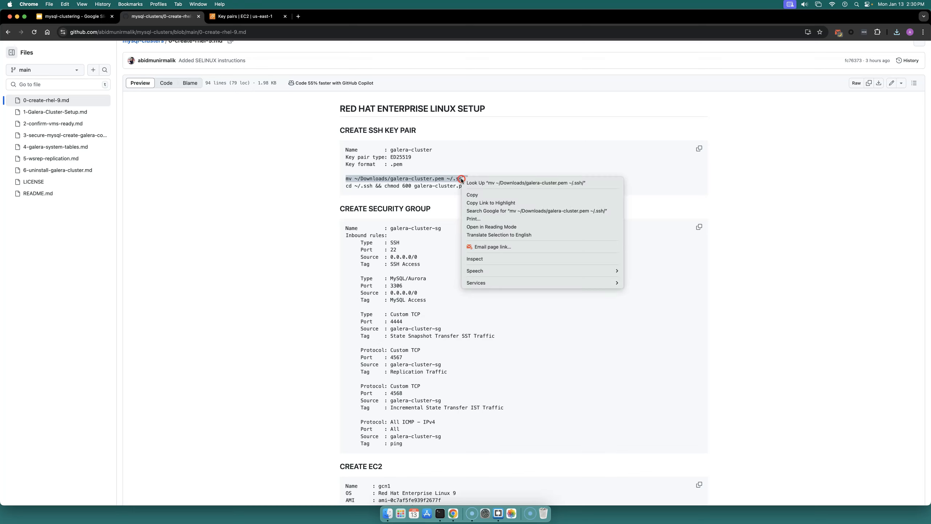
left_click(473, 194)
Step: Move the key into ~/.ssh/ with mv ~/Downloads/galera-cluster.pem ~/.ssh/ in Terminal and list ~/.ssh/
left_click(440, 513)
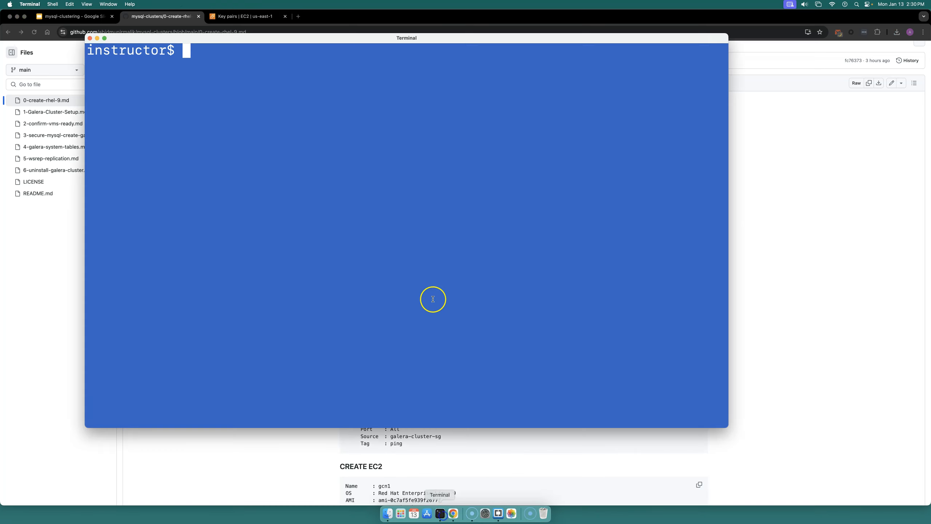
key("super+v")
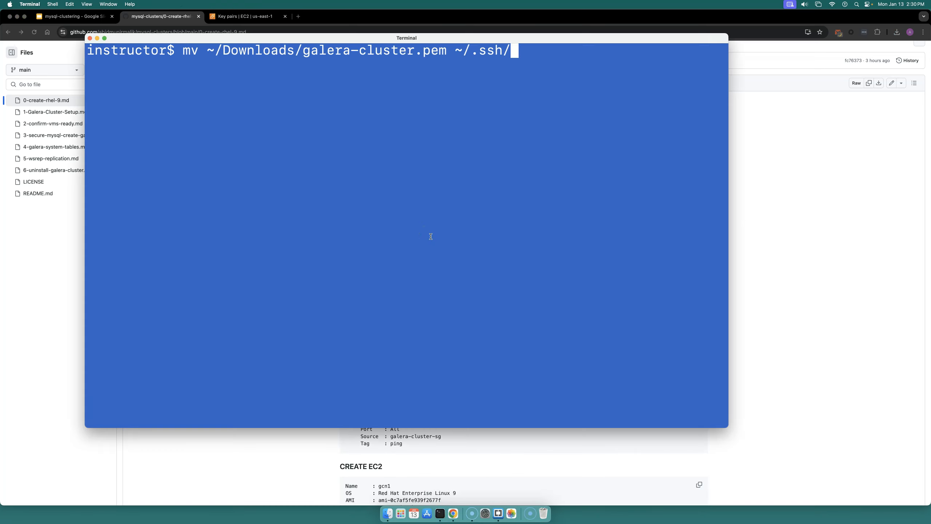
key("Return")
type("ls ~/.ssh/")
key("Return")
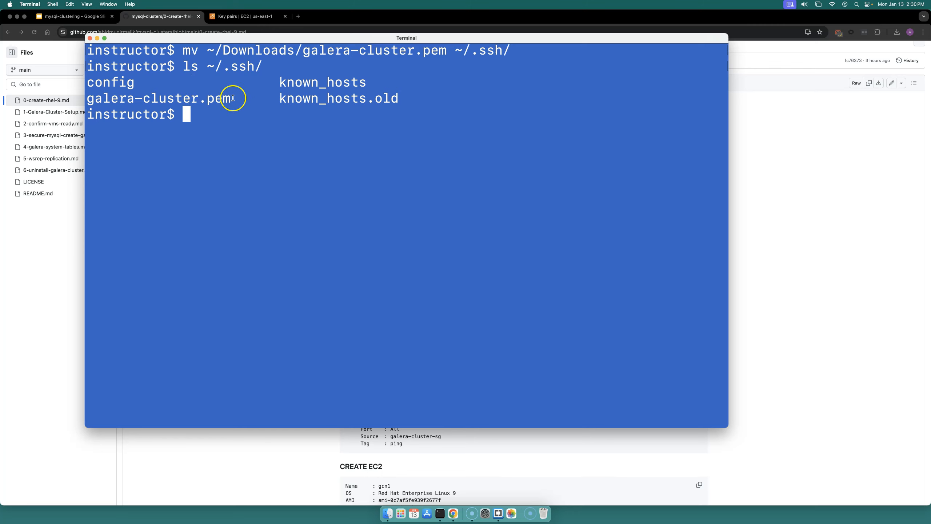
Step: Copy the cd ~/.ssh && chmod 600 galera-cluster.pem && ls -ltr galera-cluster.pem command from the notes
double_click(233, 98)
left_click(75, 365)
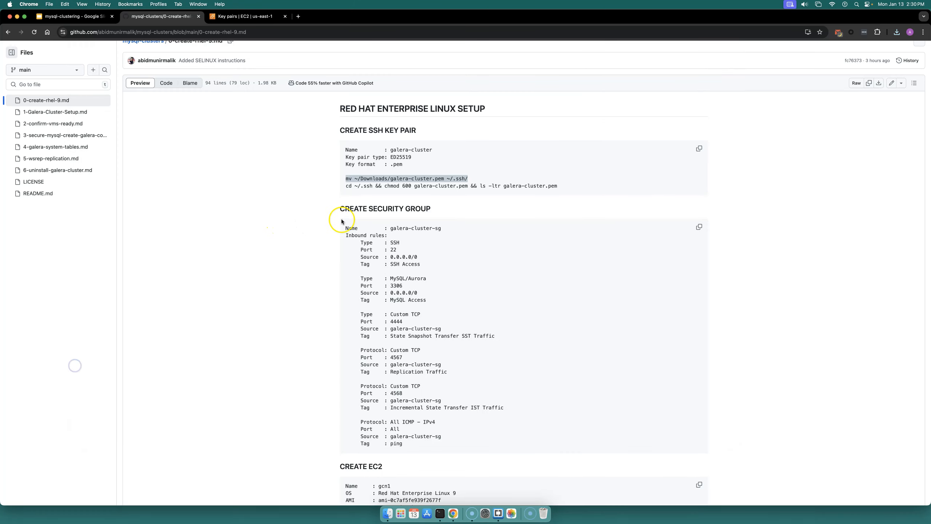
left_click(453, 193)
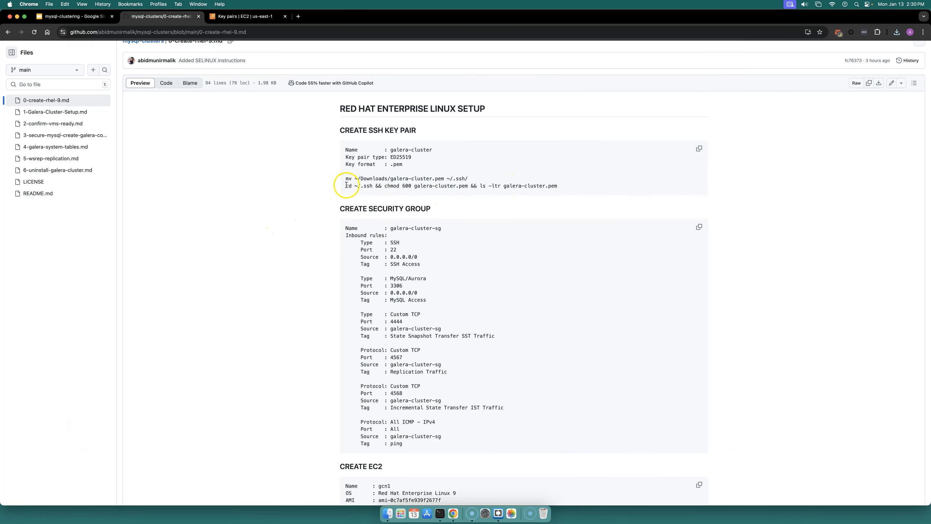
left_click_drag(447, 186, 544, 187)
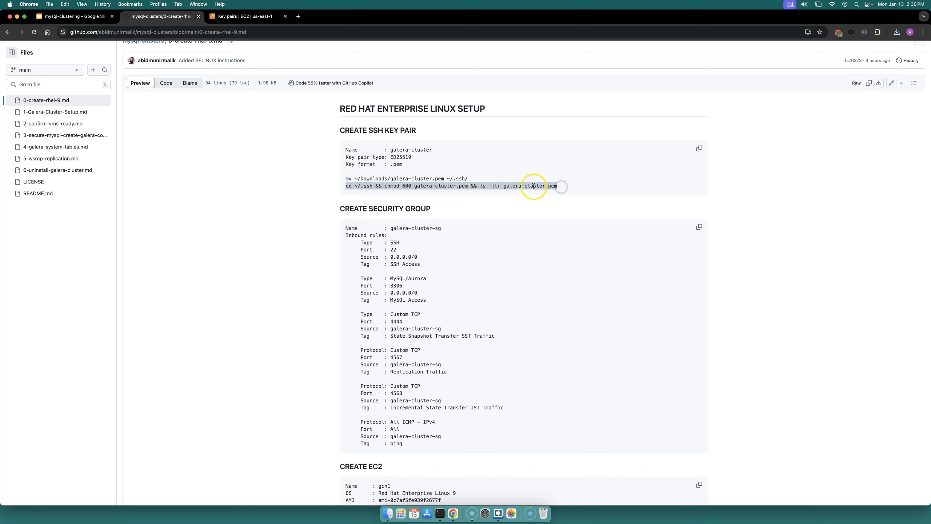
right_click(533, 186)
left_click(552, 203)
left_click(439, 514)
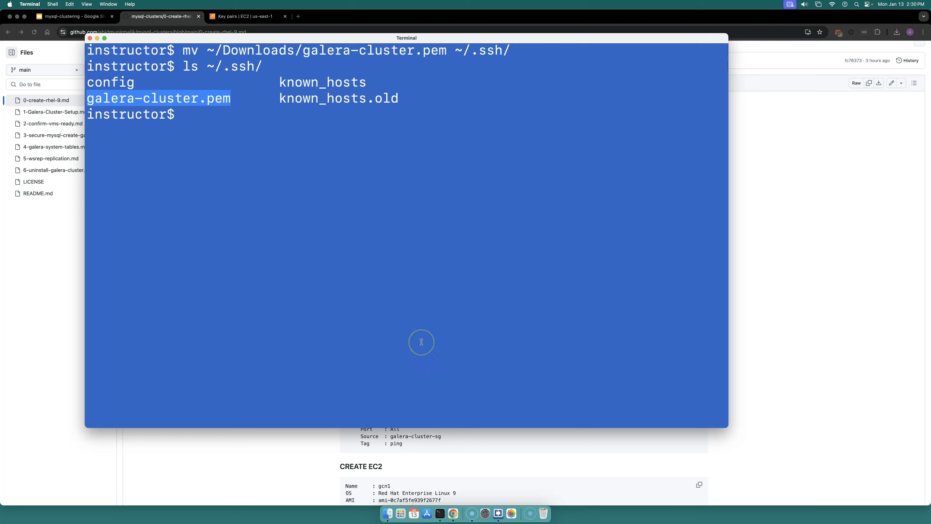
Step: List ~/.ssh/ in long format with ls -ltr ~/.ssh/
key("Up")
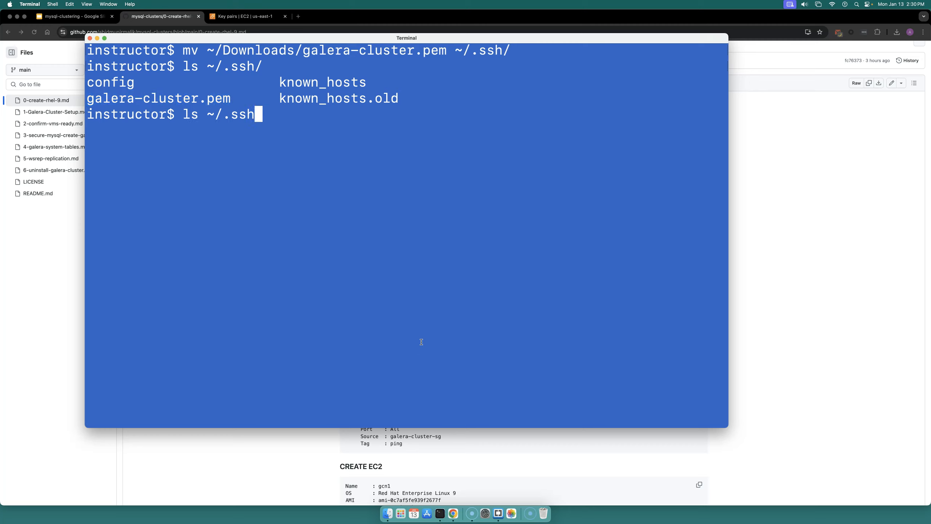
type("-ltr")
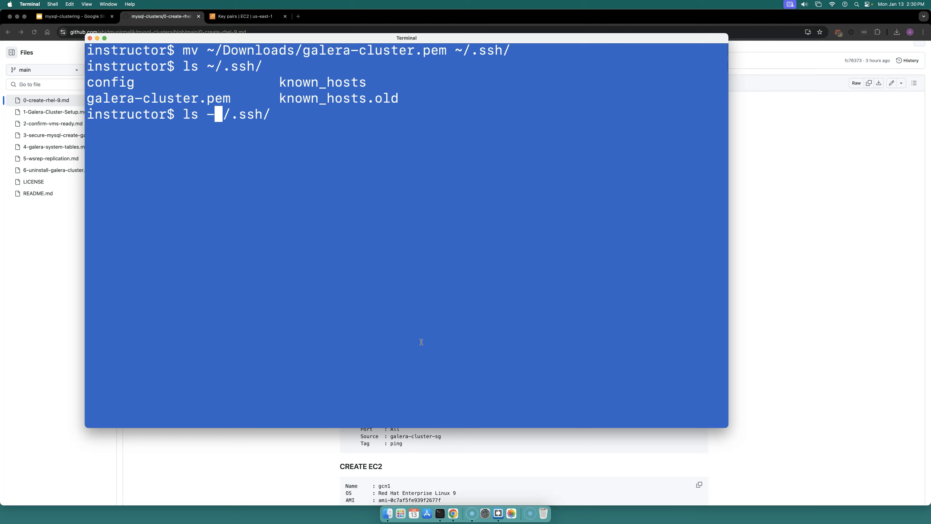
key("Return")
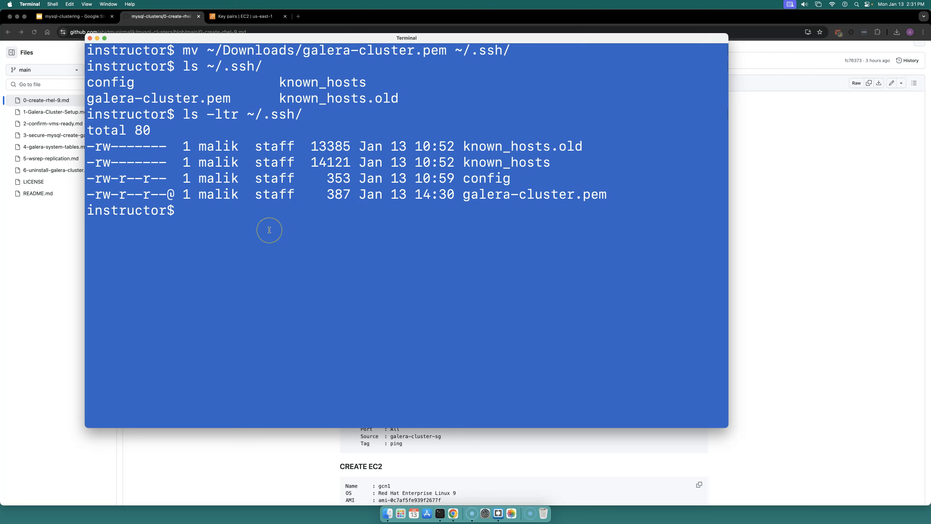
Step: Run the copied chmod 600 command on galera-cluster.pem and list ~/.ssh/ in long format again
key("super+v")
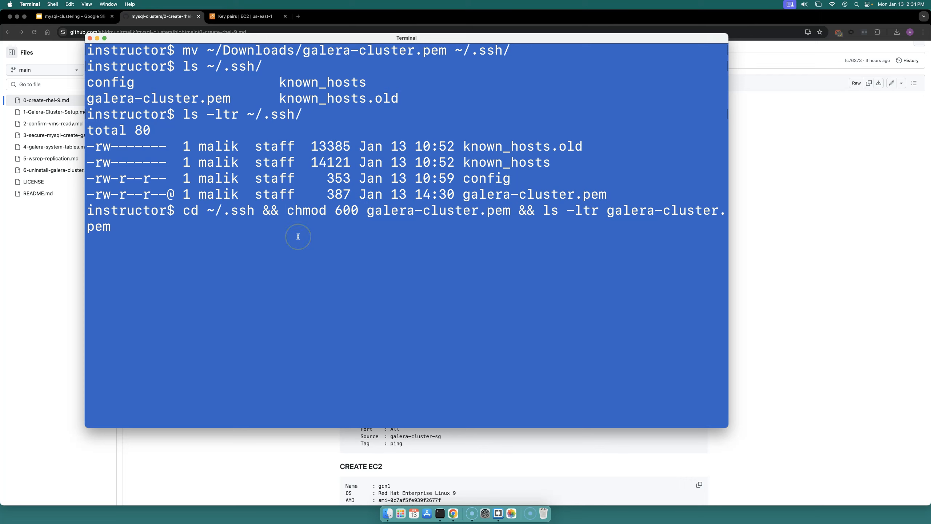
key("Return")
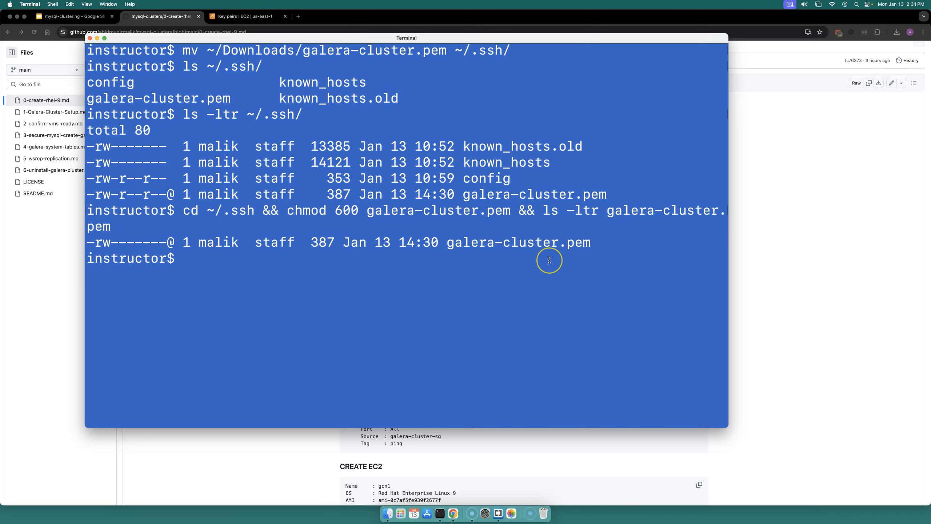
key("Up")
key("Up")
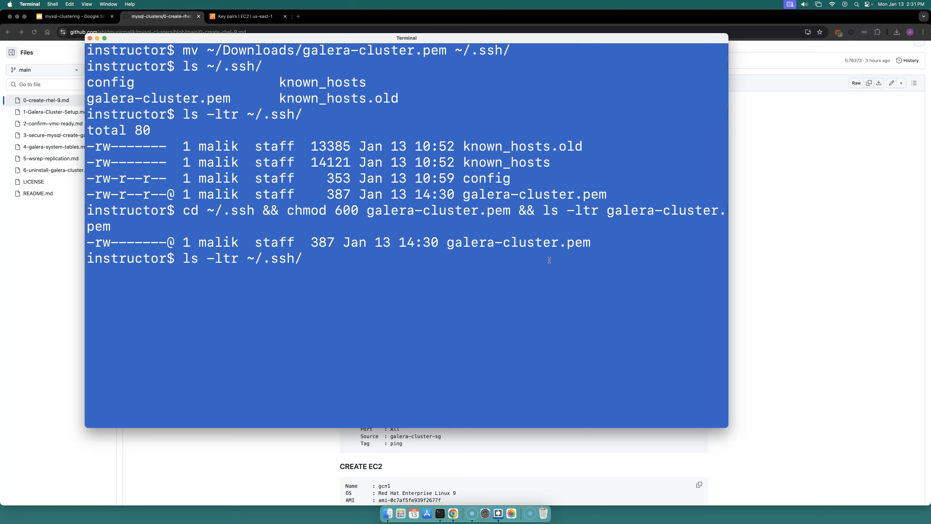
key("Return")
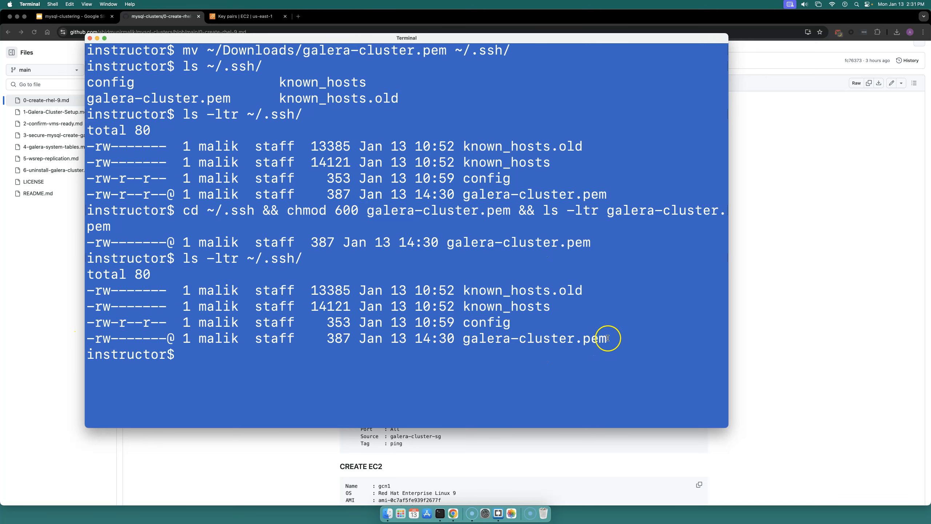
Step: Copy the security group name galera-cluster-sg from the setup notes
left_click_drag(607, 338, 494, 338)
left_click(53, 310)
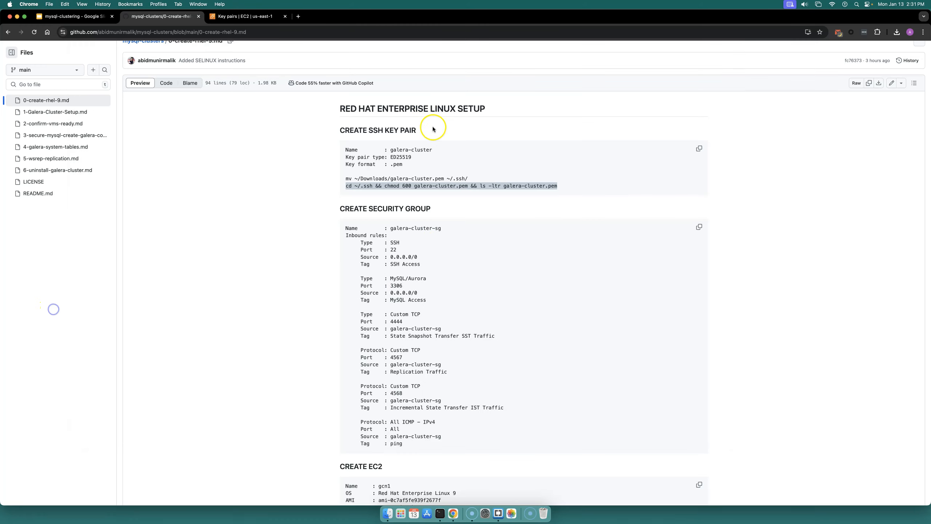
scroll(416, 187, "down", 2)
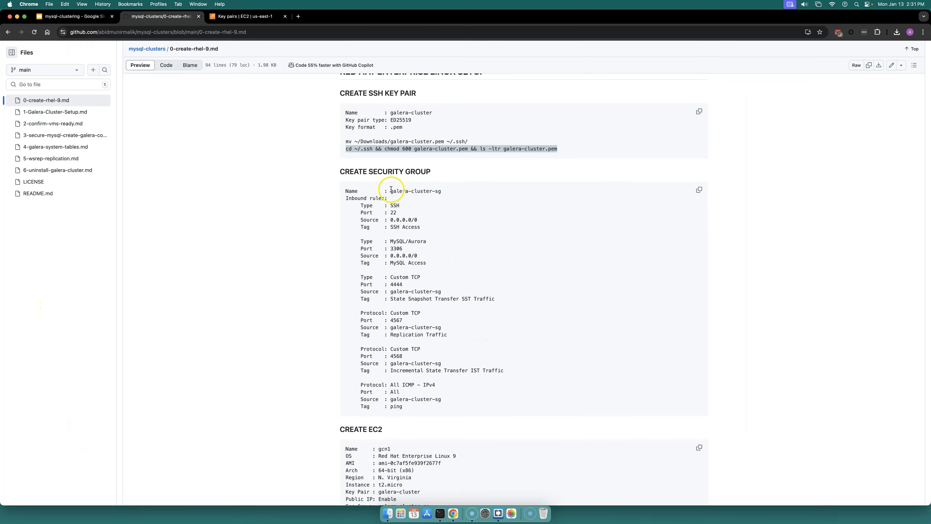
left_click_drag(391, 190, 441, 190)
right_click(429, 188)
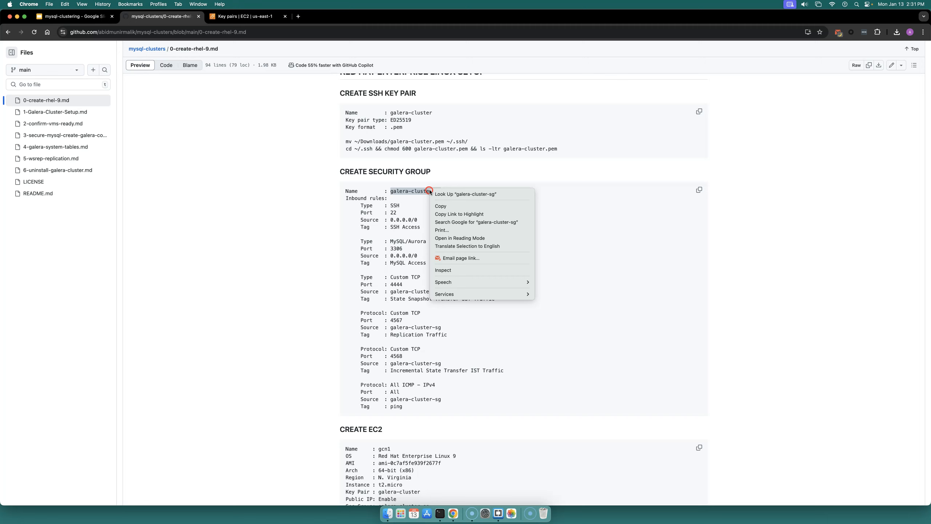
left_click(443, 206)
Step: Start creating a new VPC security group and name it galera-cluster-sg
left_click(237, 16)
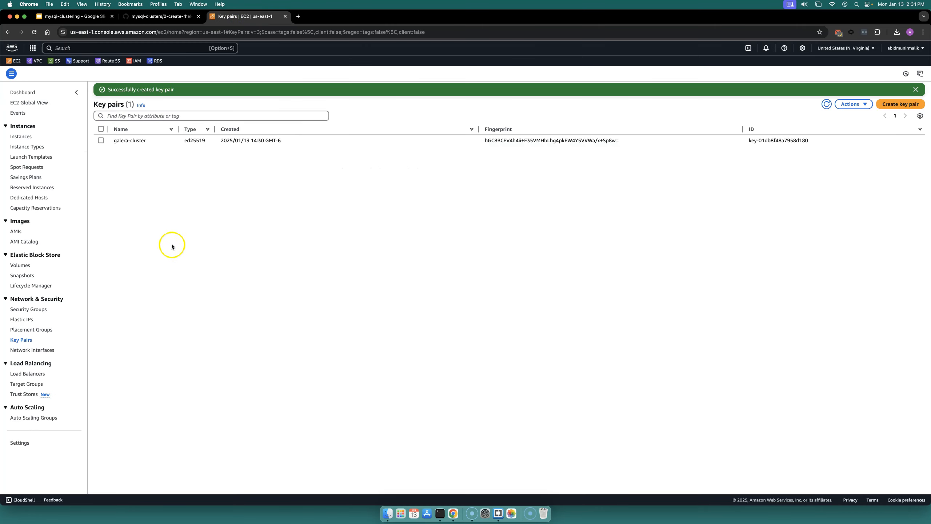
left_click(54, 61)
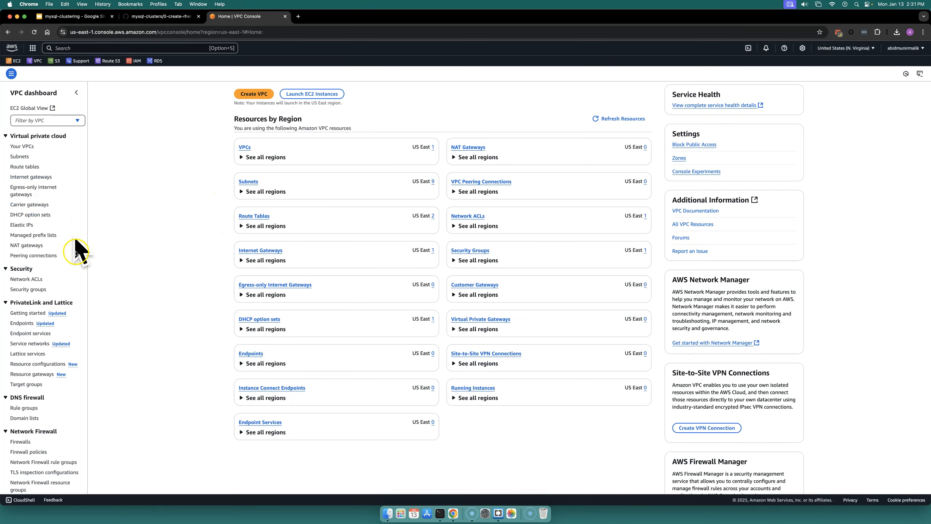
left_click(32, 290)
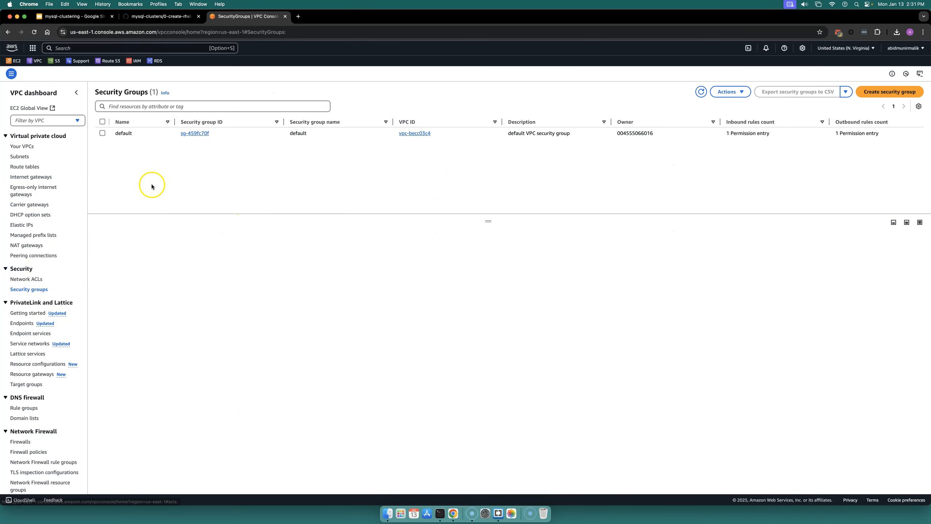
left_click(890, 92)
left_click(196, 146)
key("super+v")
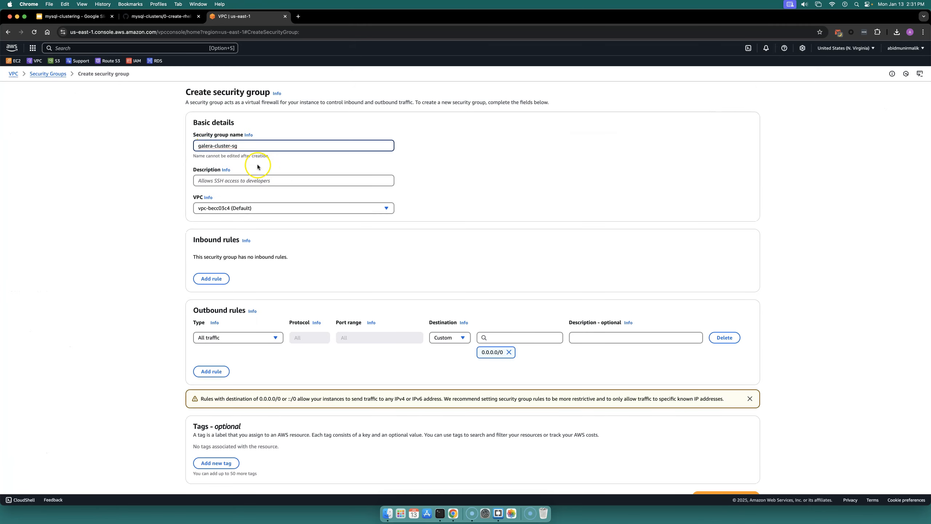
Step: Set the security group description to SG for Galera Cluster
left_click(248, 180)
type("jSG")
key("BackSpace")
type("SG for Galera Cluster")
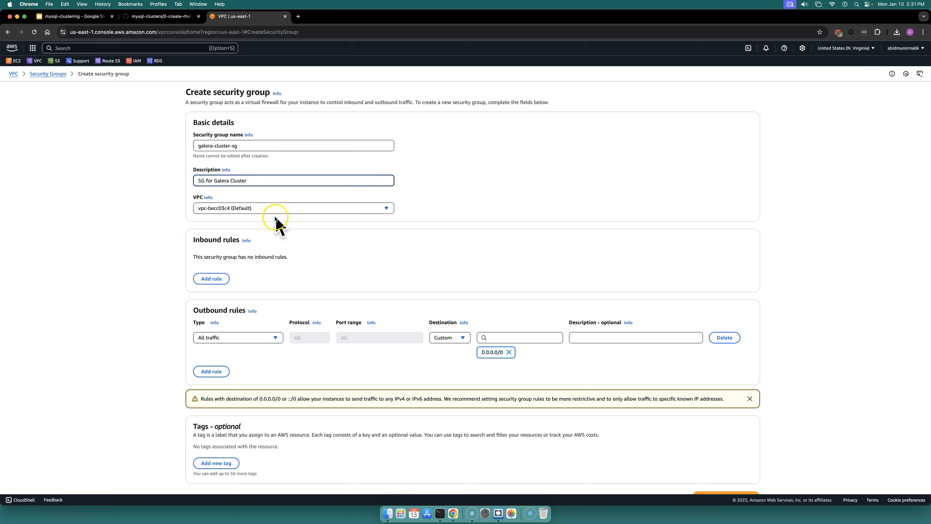
scroll(276, 227, "down", 1)
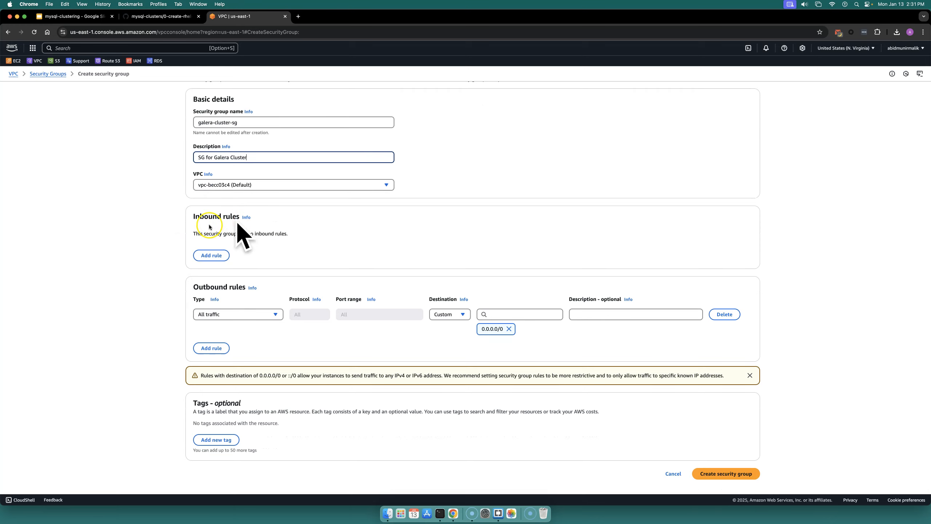
Step: Add an inbound SSH rule with source Anywhere-IPv4 and description SSH Access
left_click(218, 256)
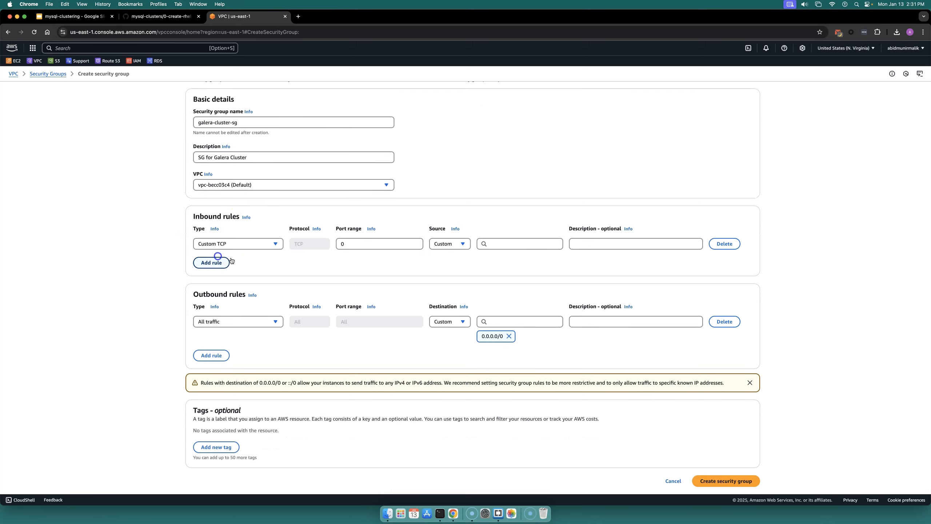
left_click(275, 244)
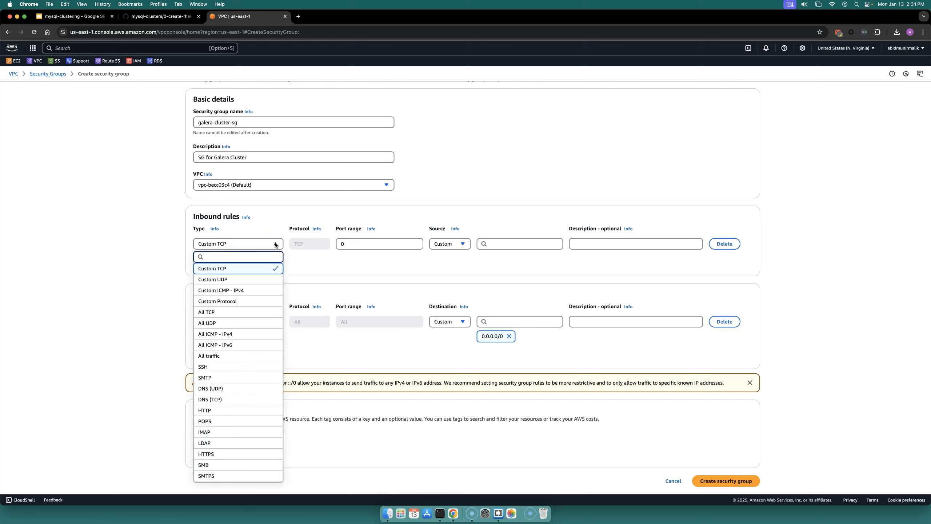
left_click(231, 368)
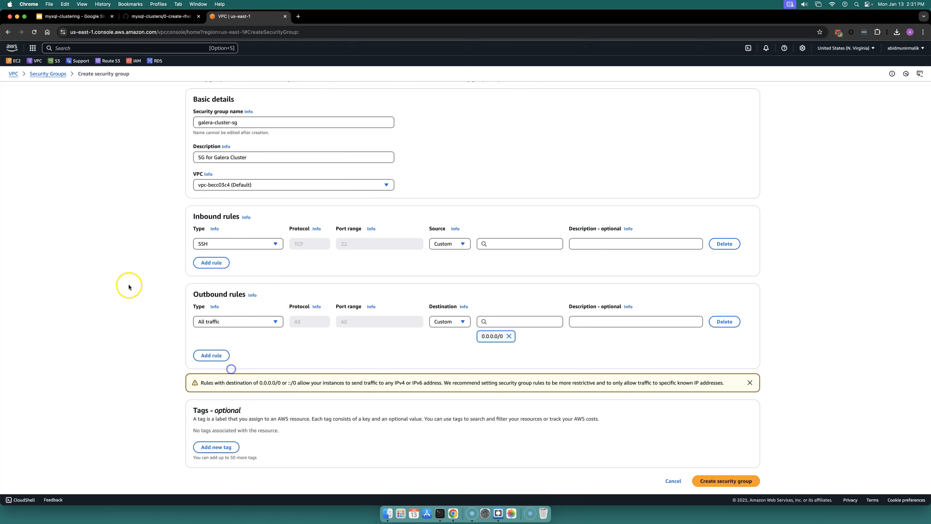
left_click(504, 245)
left_click(451, 243)
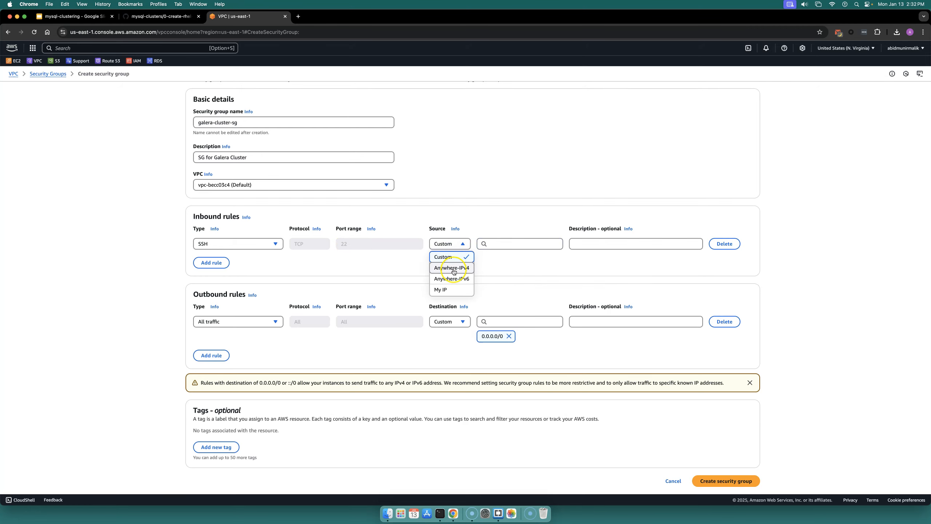
left_click(452, 268)
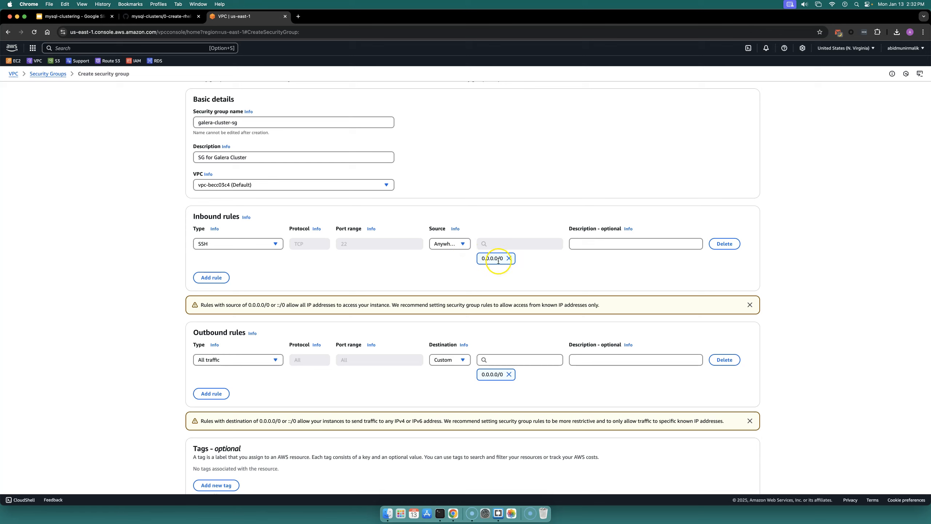
left_click(594, 246)
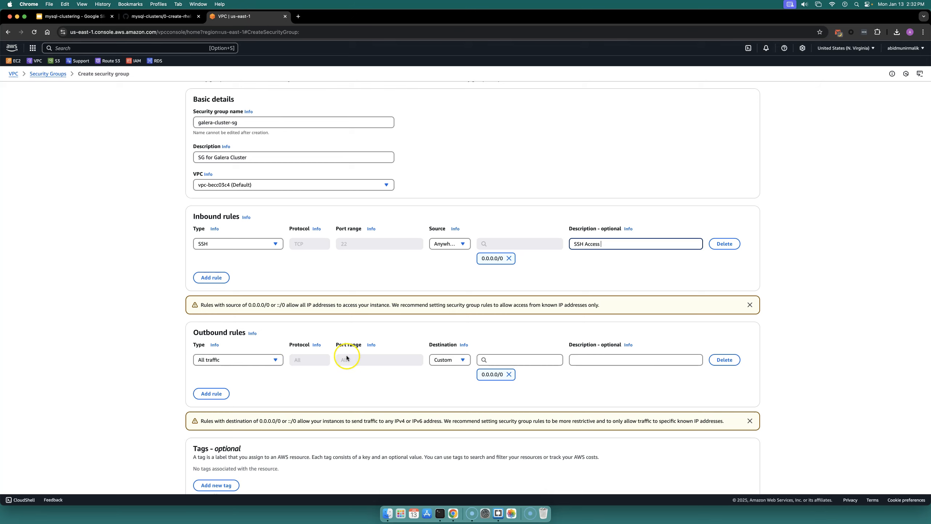
Step: Create the security group
scroll(347, 357, "down", 3)
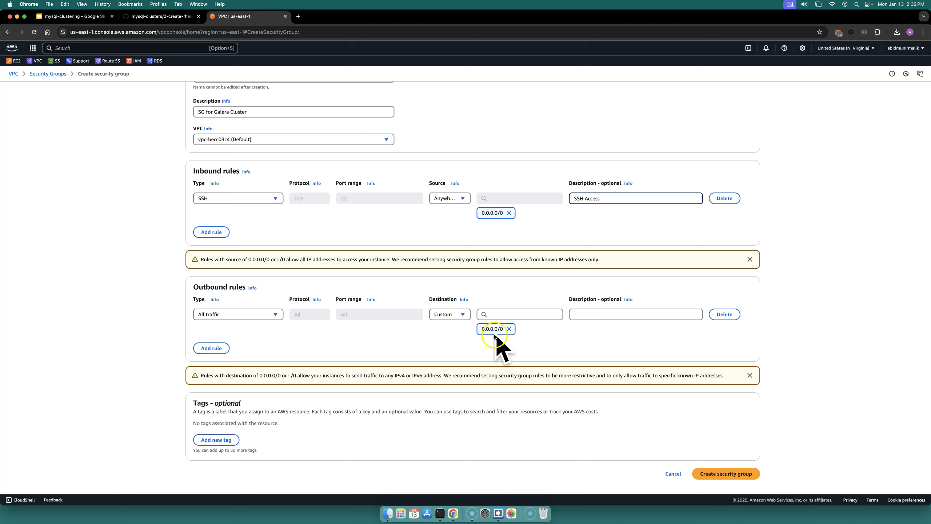
left_click(721, 476)
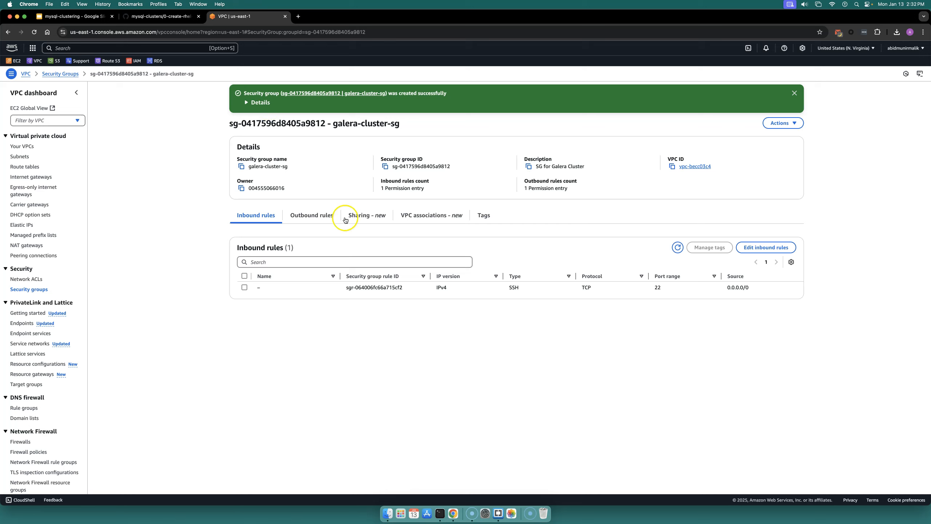
Step: Name the inbound SSH rule SSH Traffic
left_click(265, 288)
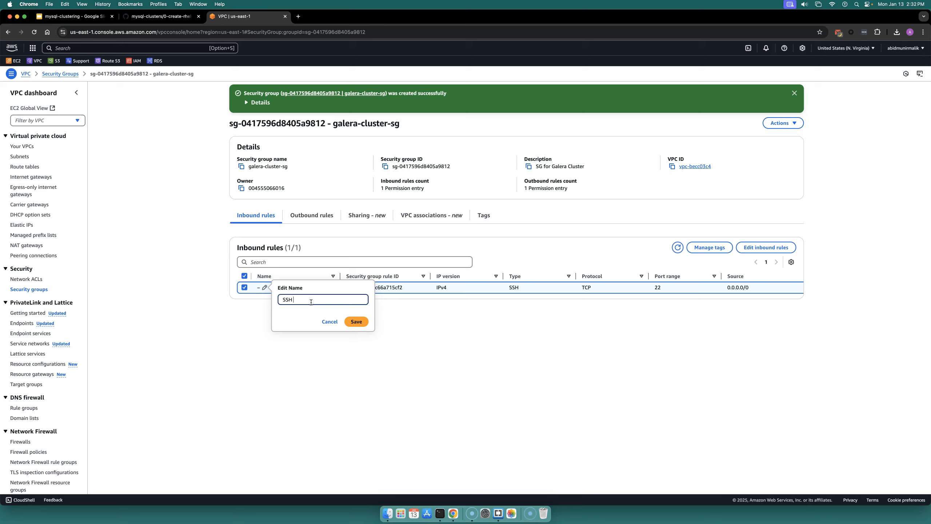
type("SSH Traffic")
left_click(356, 321)
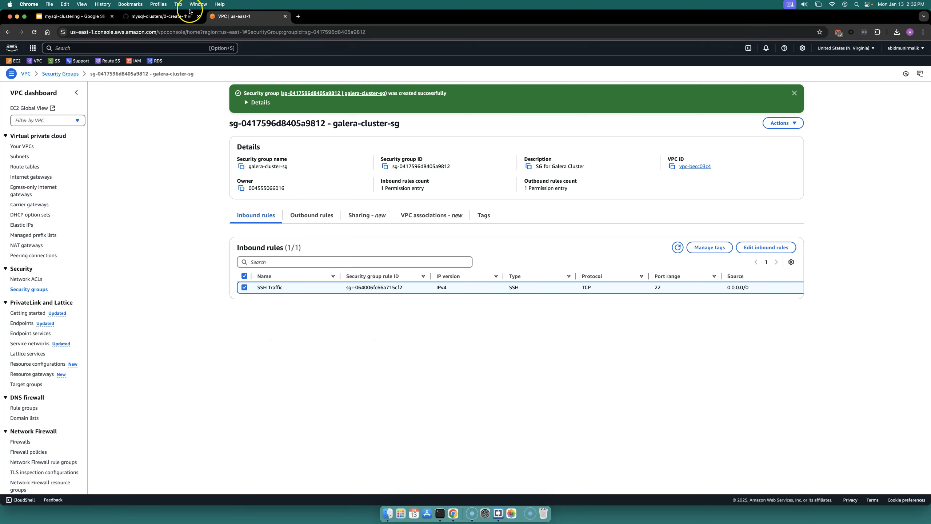
Step: Check the MySQL/Aurora rule and its port 3306 in the setup notes
left_click(189, 15)
left_click_drag(419, 228, 355, 207)
scroll(425, 275, "down", 1)
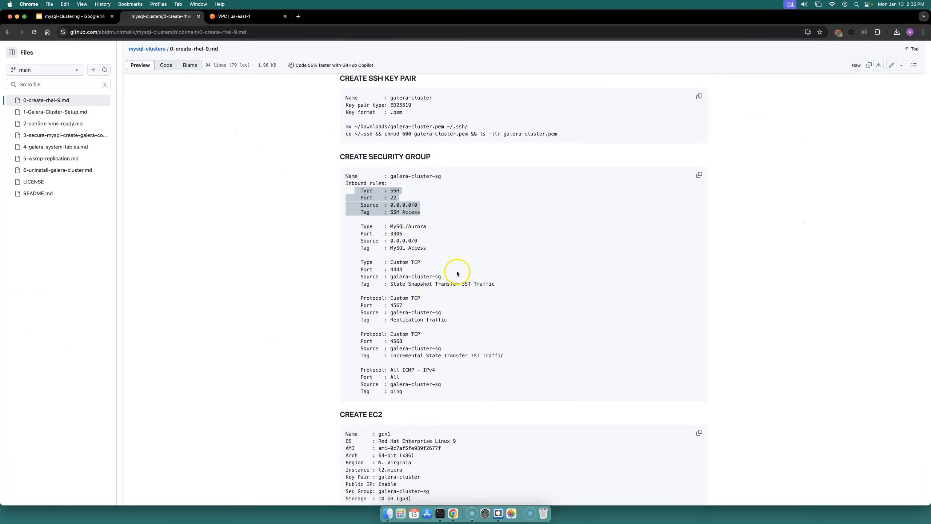
double_click(397, 232)
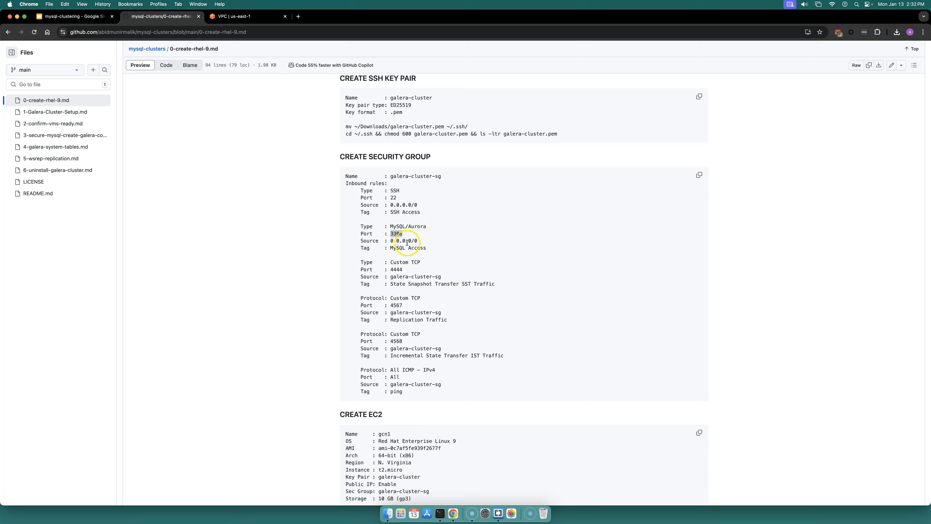
Step: Edit the inbound rules and add a second rule of type MYSQL/Aurora
left_click(241, 16)
left_click(764, 253)
left_click(218, 184)
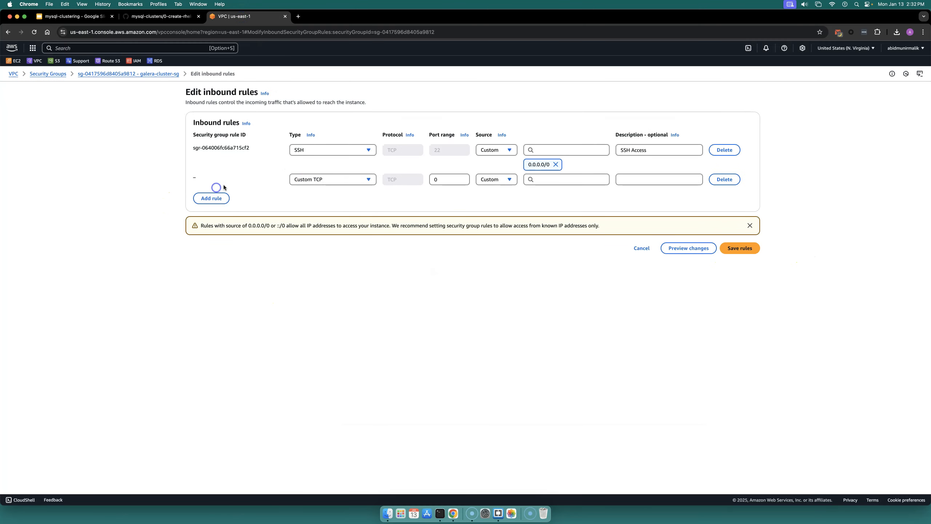
left_click(316, 180)
scroll(346, 341, "down", 5)
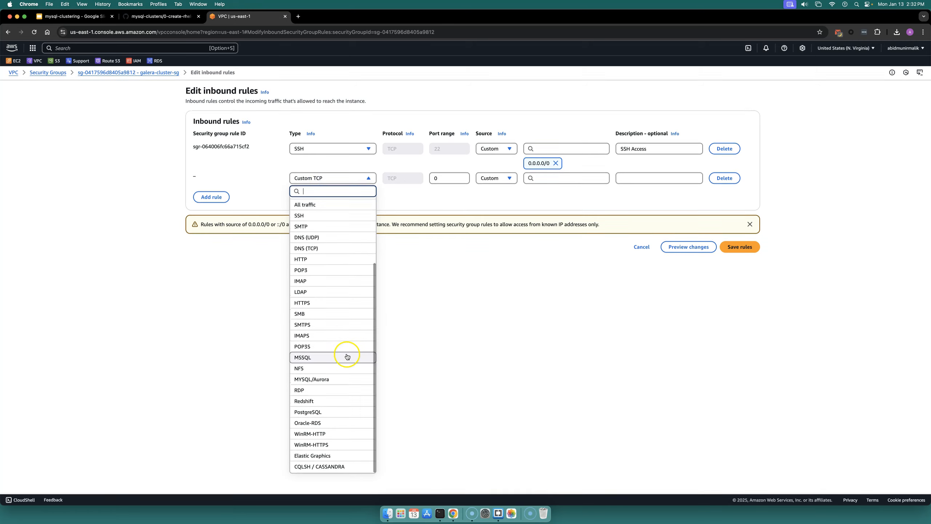
left_click(329, 379)
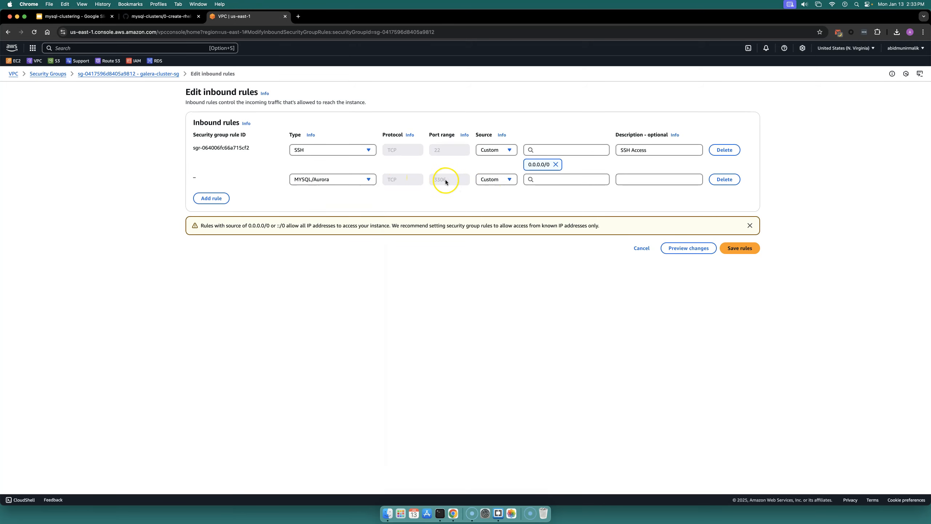
Step: Set the MYSQL/Aurora rule's source to Anywhere-IPv4 and its description to MySQL Access
left_click(498, 180)
left_click(501, 202)
left_click(642, 181)
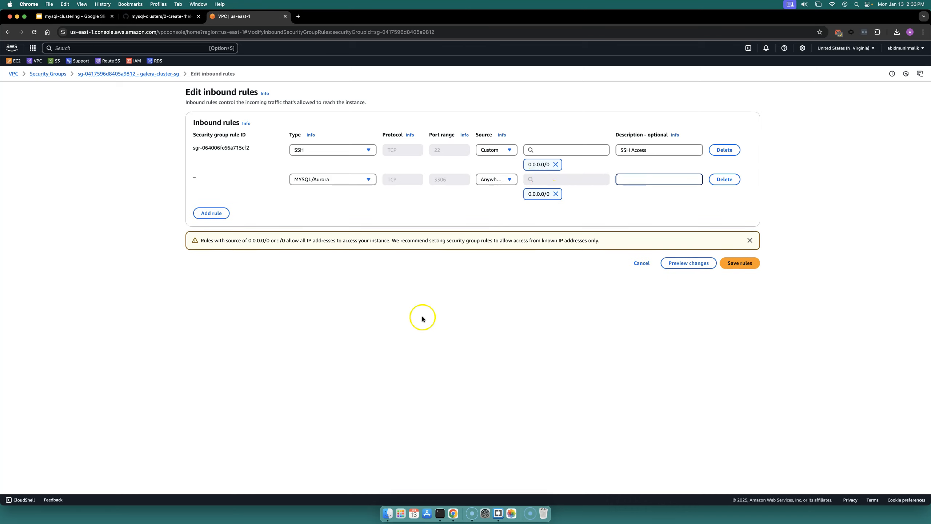
left_click(440, 514)
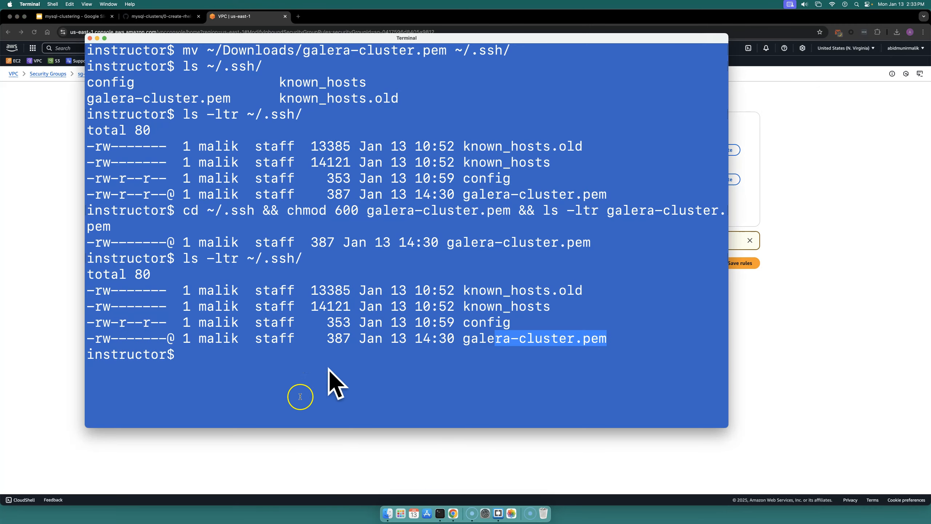
left_click(266, 439)
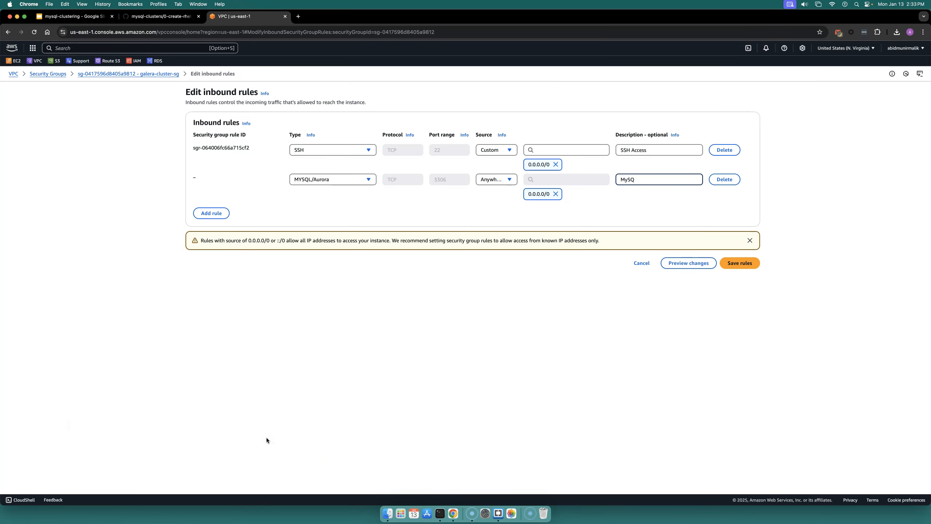
type("ess")
Step: Add a third Custom TCP rule with port range 4444, copied from the setup notes
left_click(222, 214)
left_click(161, 16)
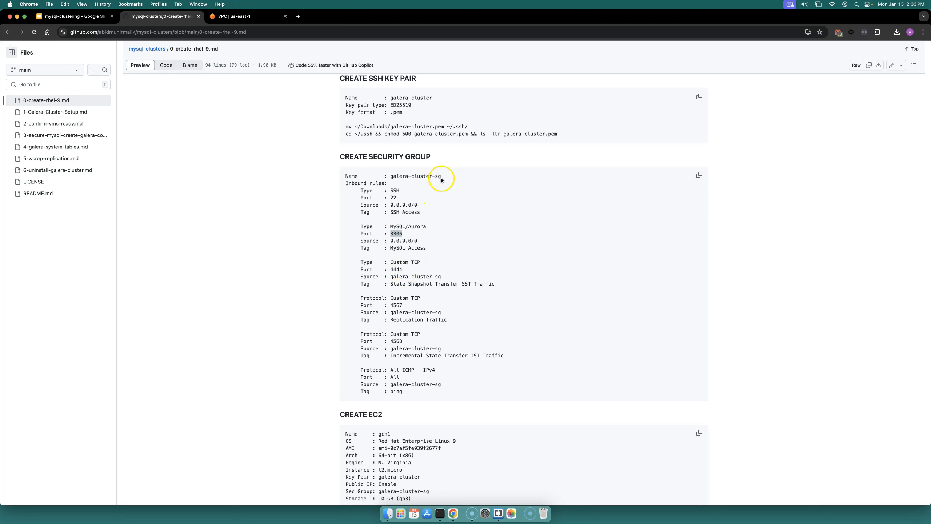
left_click(394, 270)
left_click(395, 305)
double_click(395, 342)
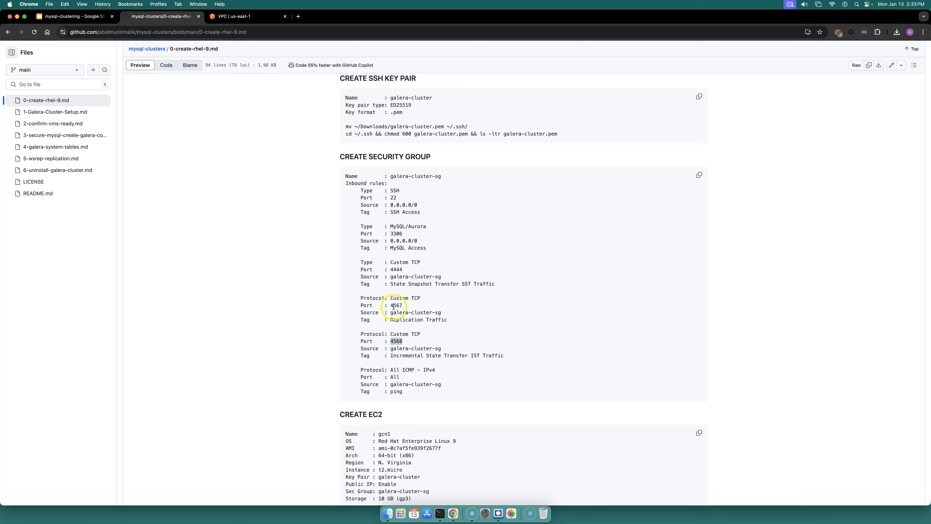
left_click_drag(447, 319, 407, 317)
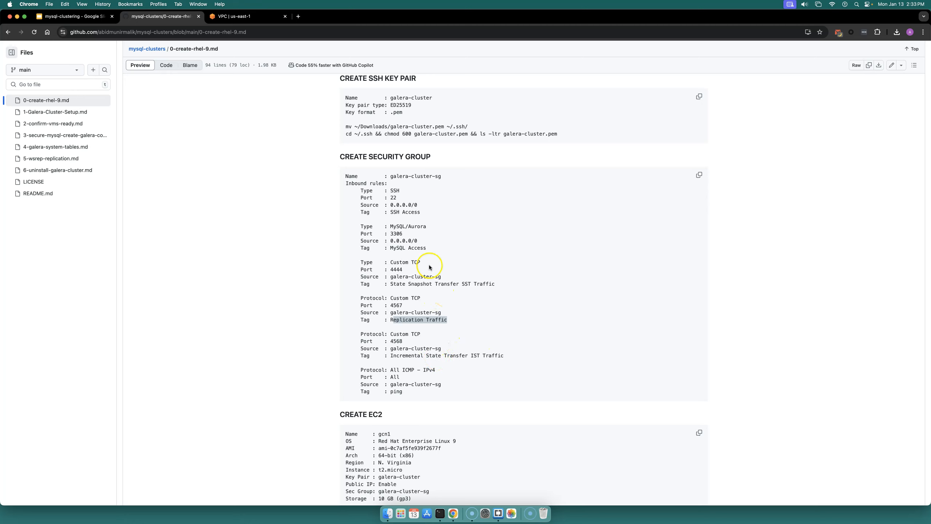
left_click(411, 270)
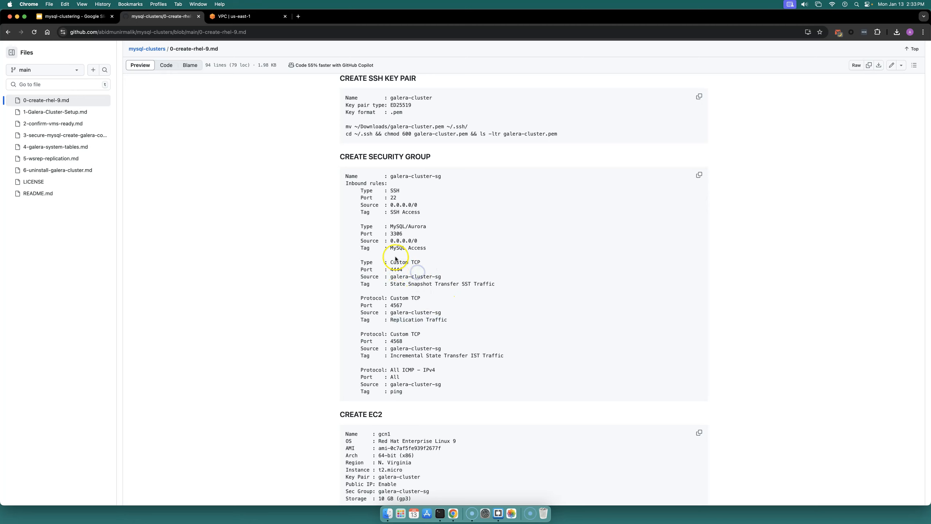
right_click(399, 270)
left_click(407, 273)
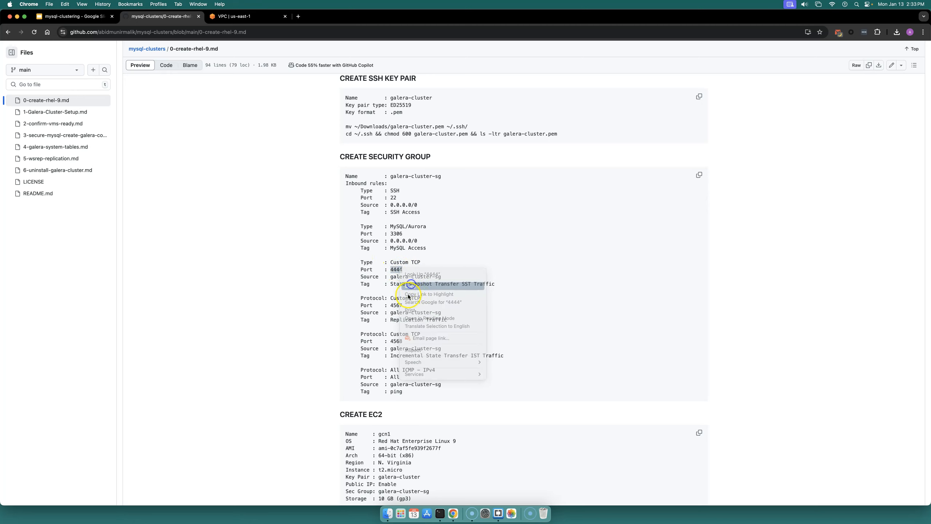
left_click(223, 16)
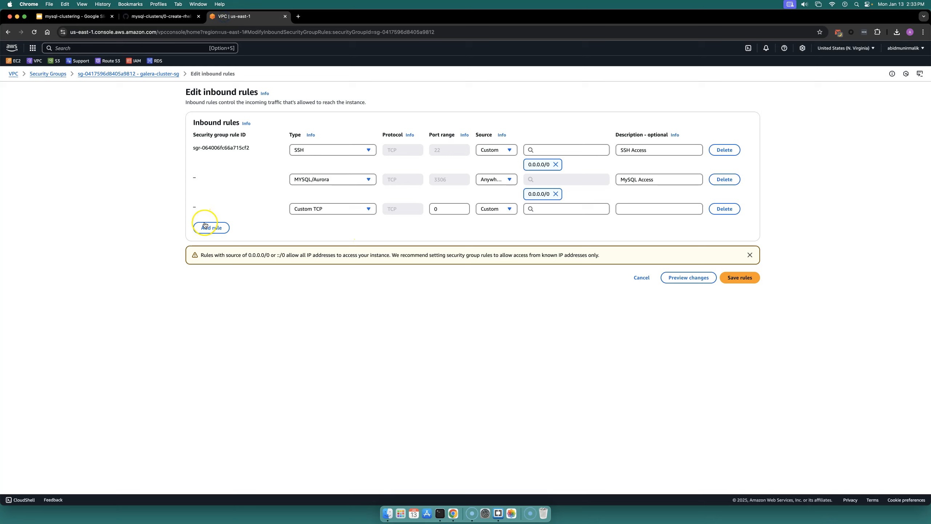
left_click(459, 207)
Step: Set the 4444 rule's source to the galera-cluster-sg security group
left_click(507, 209)
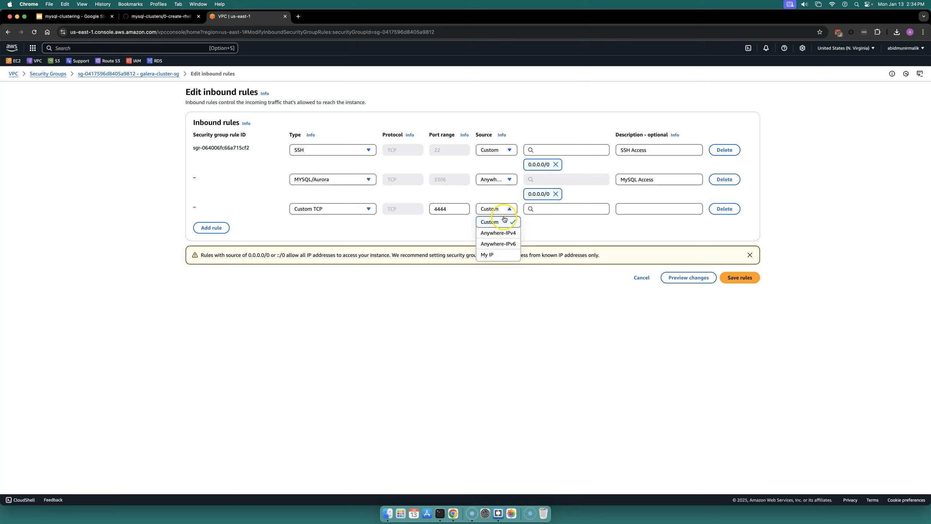
left_click(557, 209)
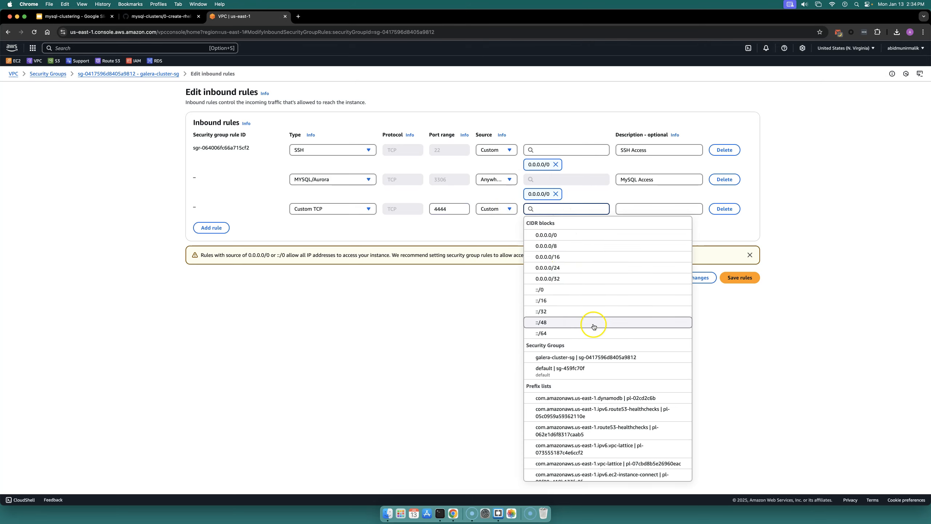
scroll(601, 319, "down", 3)
left_click(606, 288)
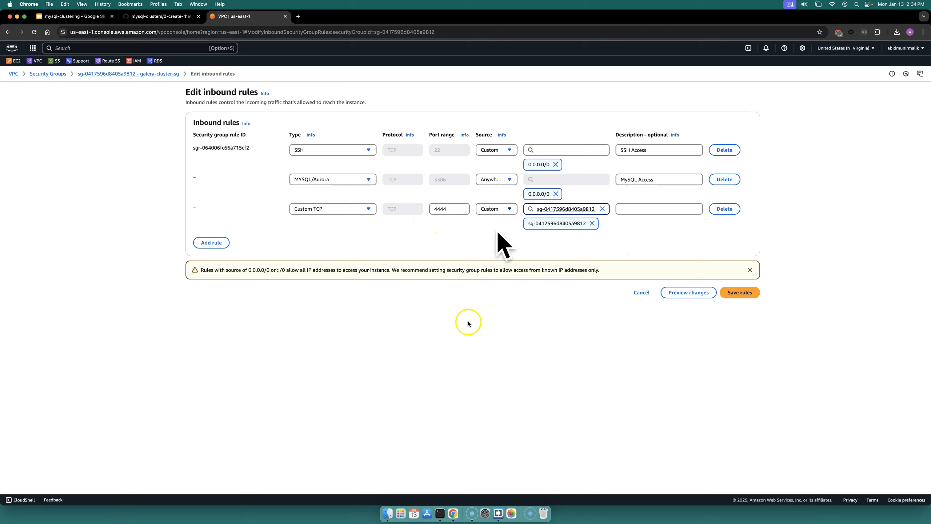
Step: Copy State Snapshot Transfer SST Traffic from the notes into the 4444 rule's description
left_click(165, 16)
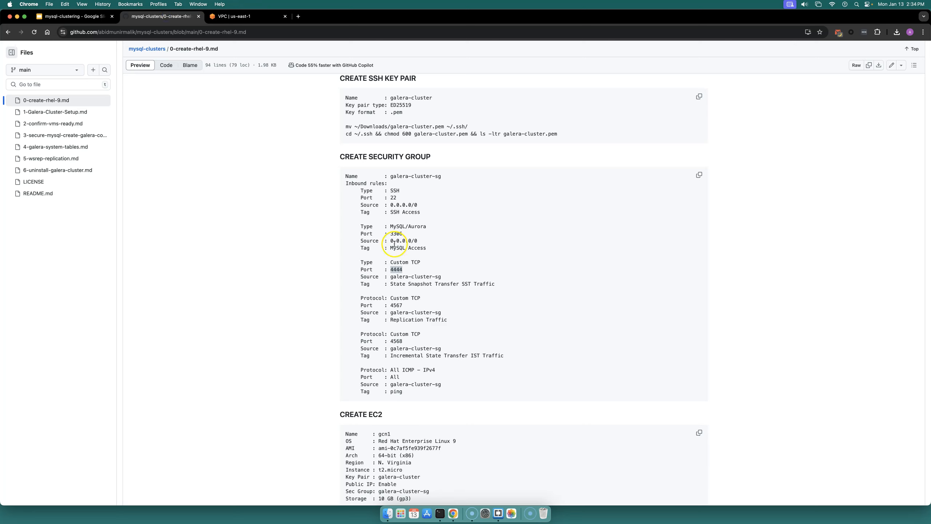
left_click_drag(391, 283, 474, 284)
right_click(499, 285)
left_click(498, 298)
left_click(244, 14)
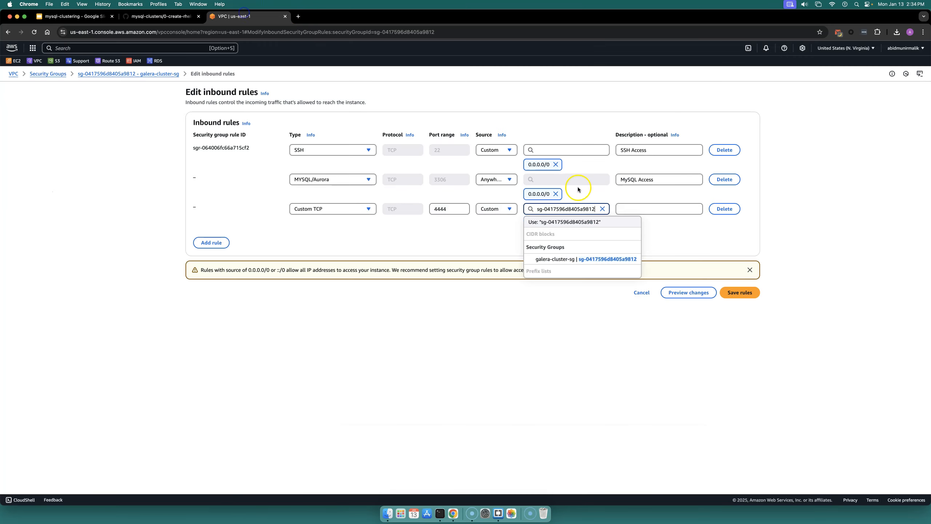
left_click(632, 210)
key("super+v")
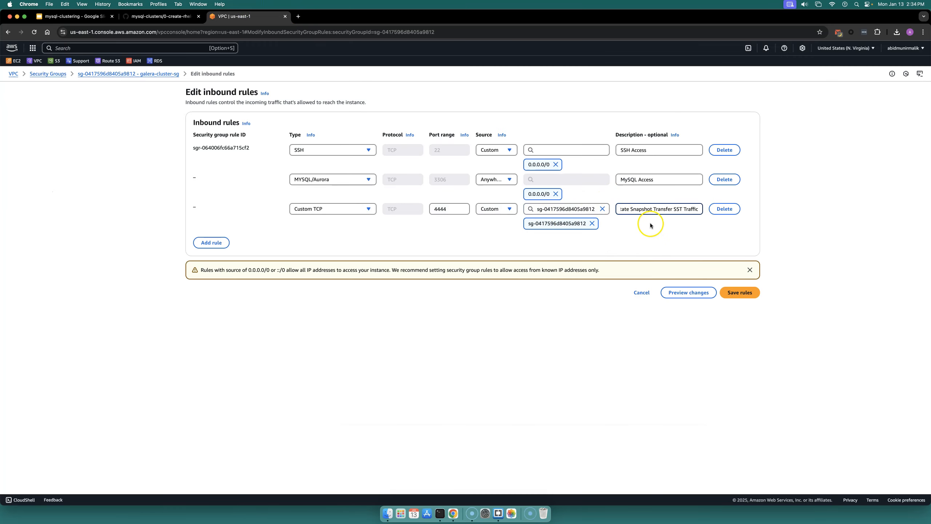
Step: Add another Custom TCP rule on port 4567 with the galera-cluster-sg security group as source
left_click(220, 242)
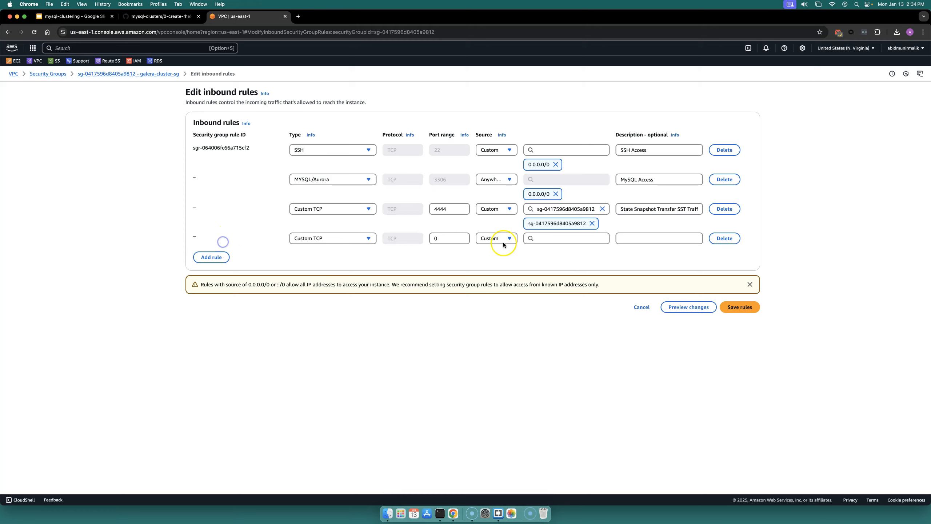
double_click(442, 238)
left_click(182, 17)
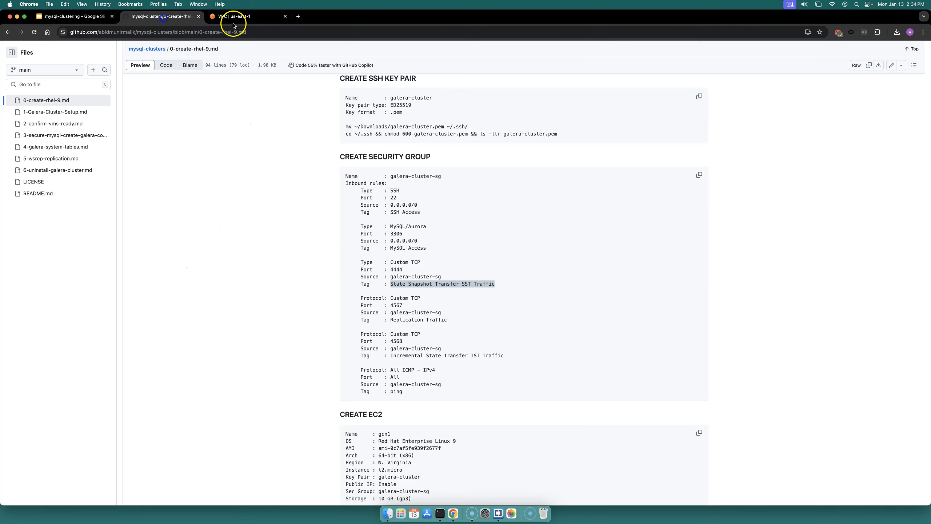
left_click(240, 19)
left_click(444, 238)
type("4567")
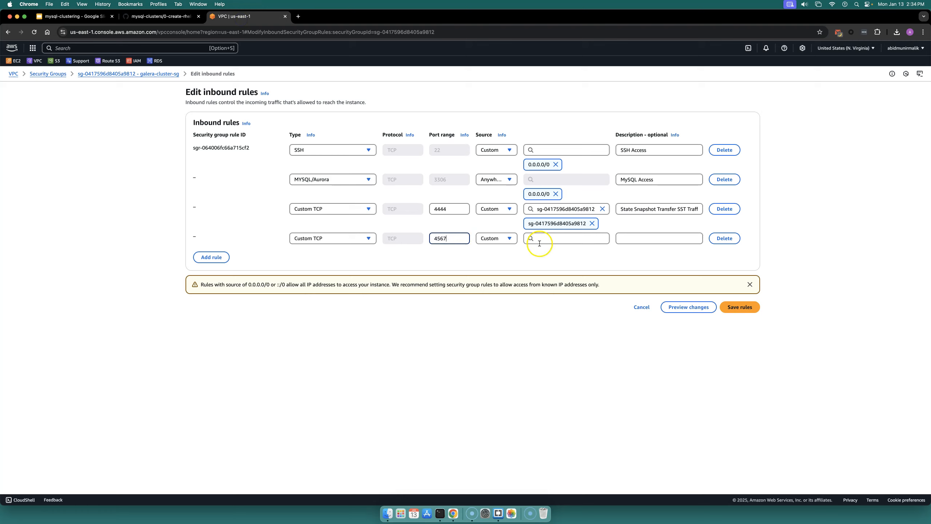
left_click(539, 244)
left_click(558, 383)
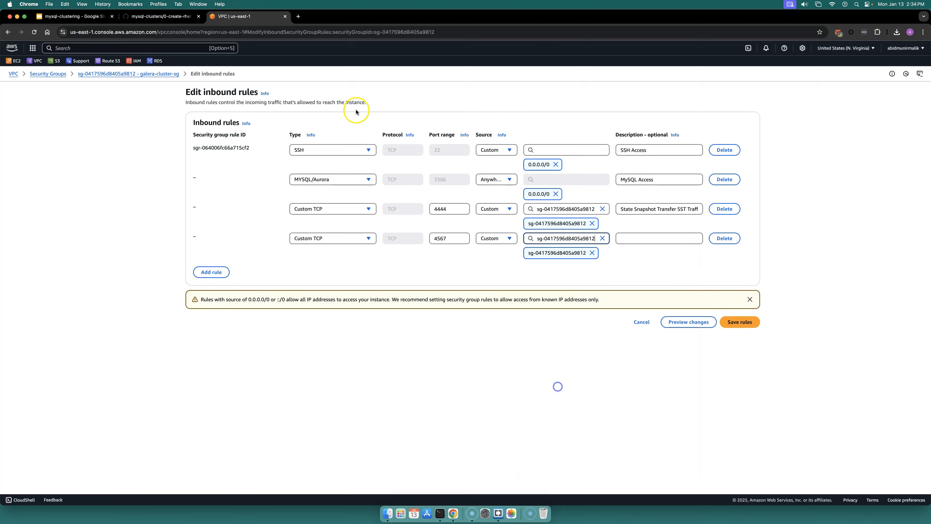
Step: Set the port 4567 rule's description to GC Replication, checking the setup notes
left_click(159, 15)
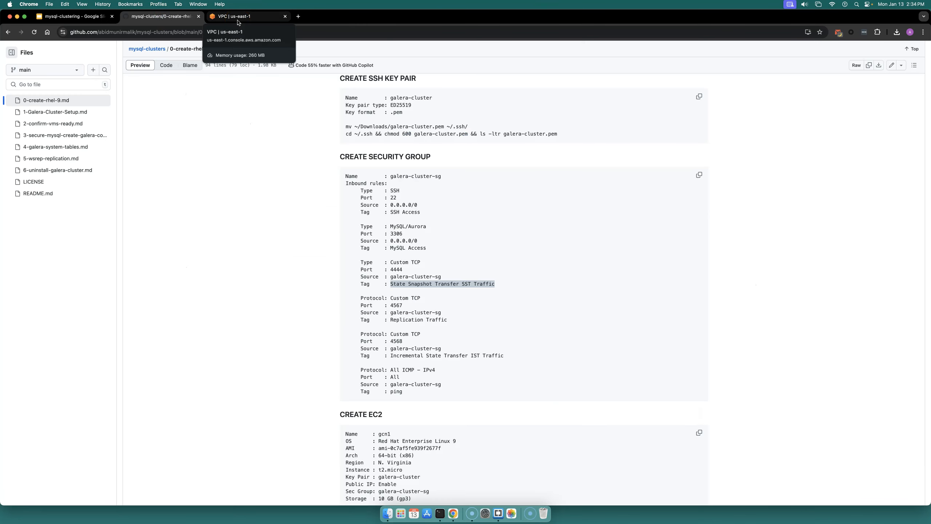
left_click(238, 18)
left_click(658, 236)
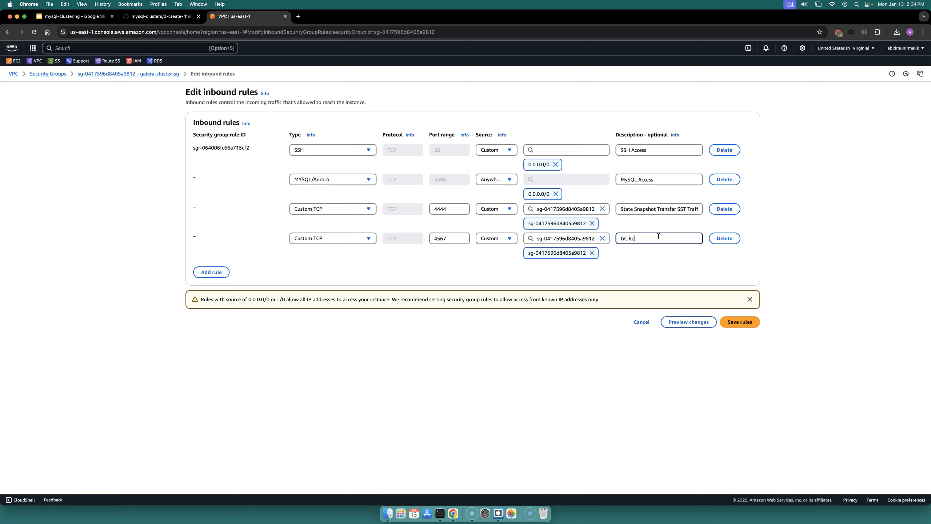
type("GC Replication")
Step: Add another Custom TCP rule with port range 4568, as listed in the setup notes
left_click(212, 272)
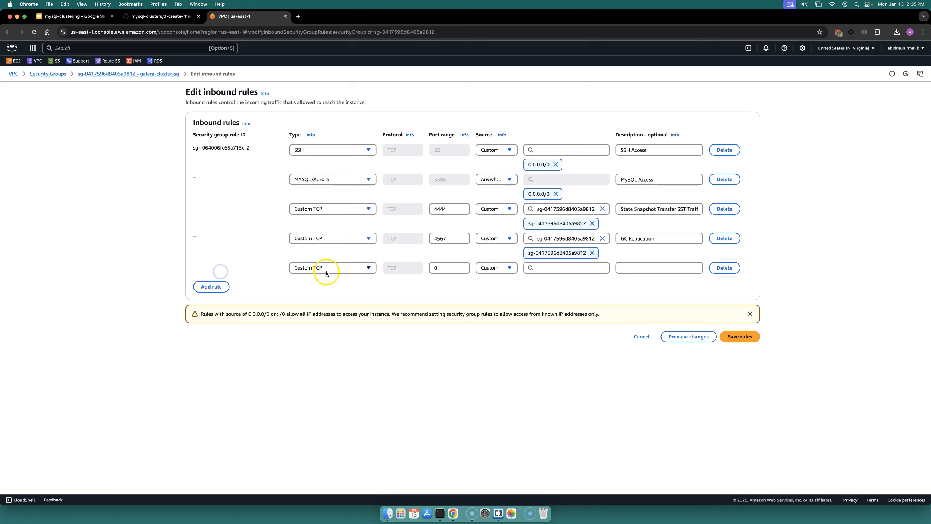
left_click_drag(435, 268, 375, 265)
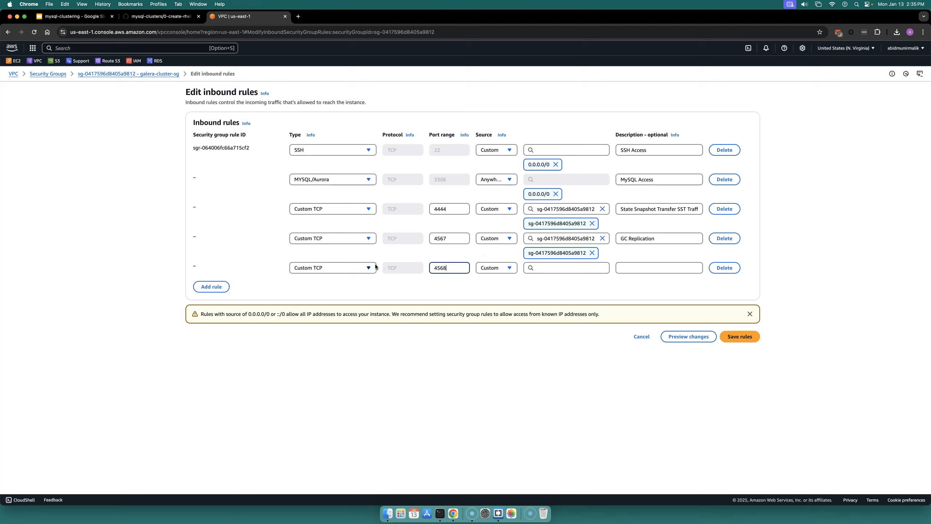
left_click(158, 20)
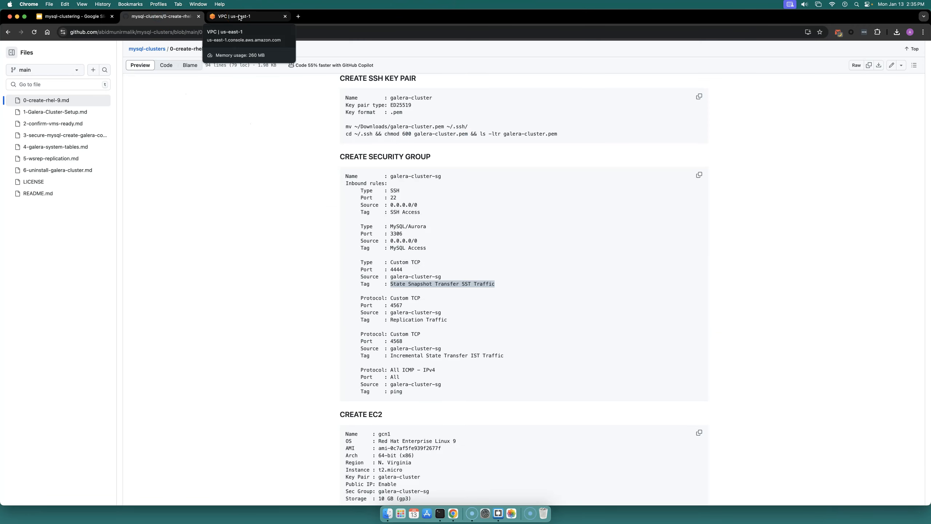
left_click(238, 17)
Step: Set the 4568 rule's source to the galera-cluster-sg security group and its description to IST Traffice
left_click(575, 268)
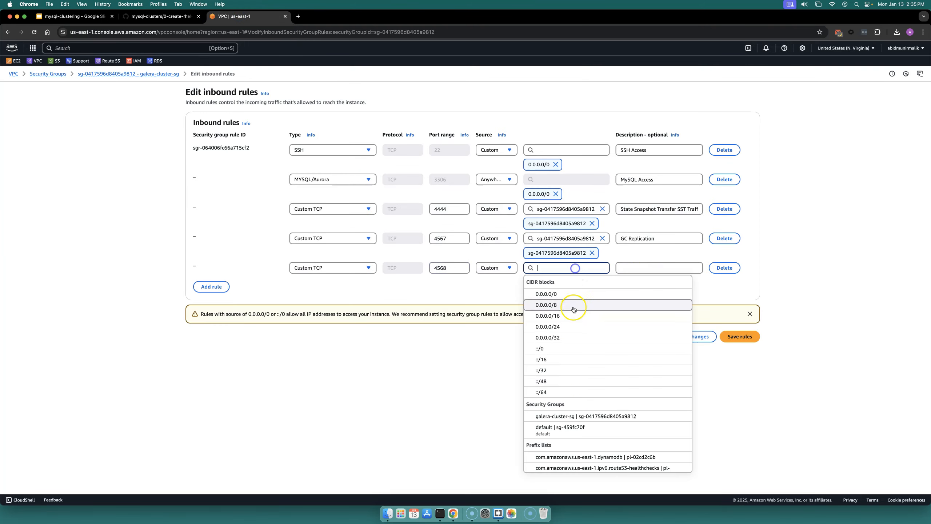
left_click(583, 416)
left_click(655, 268)
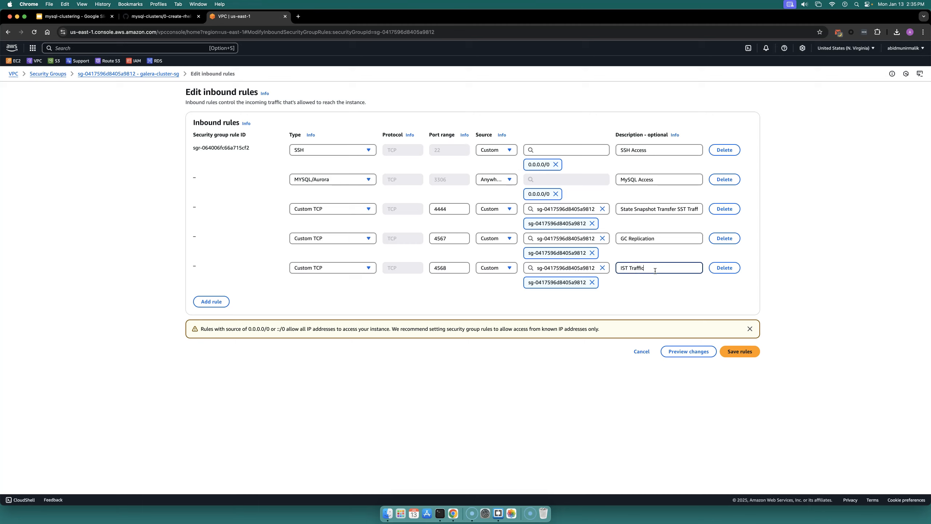
Step: Copy All ICMP - IPv4 from the notes and add a new rule of type All ICMP - IPv4
left_click(152, 16)
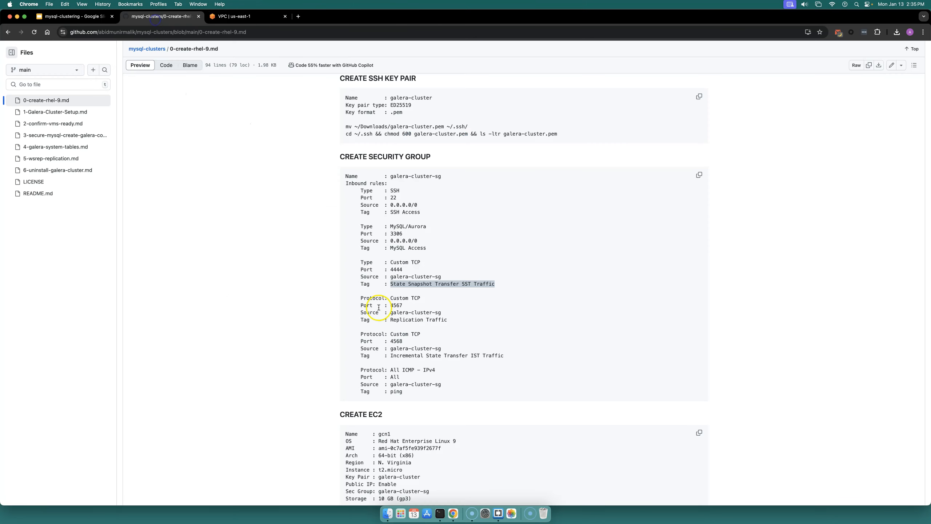
scroll(403, 328, "down", 5)
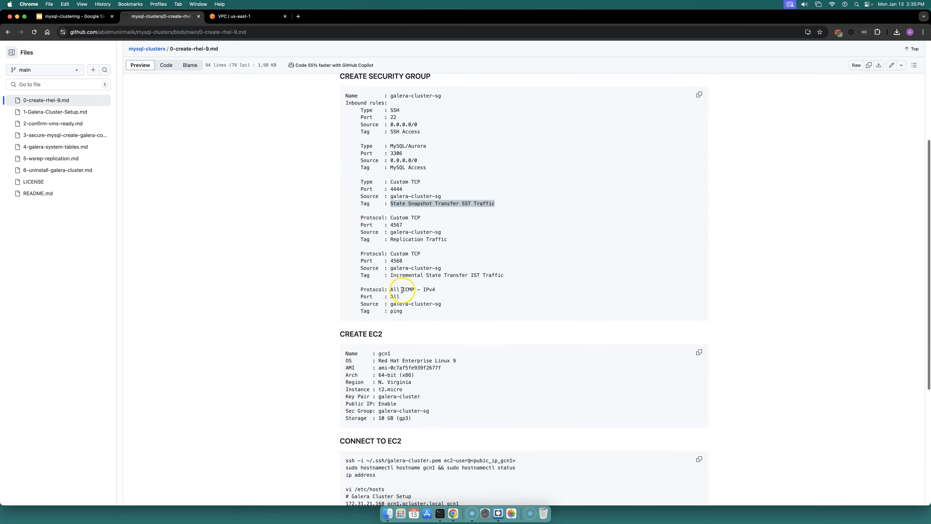
left_click_drag(391, 289, 429, 289)
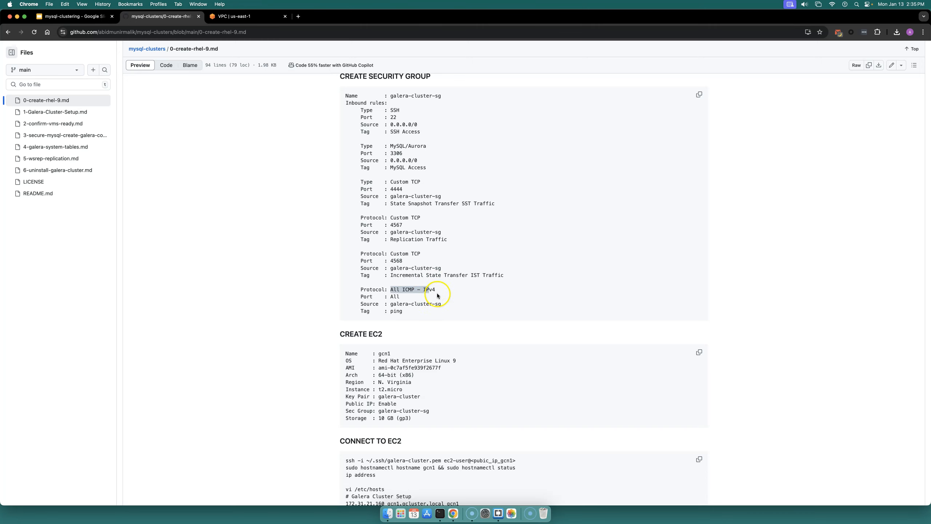
left_click(244, 16)
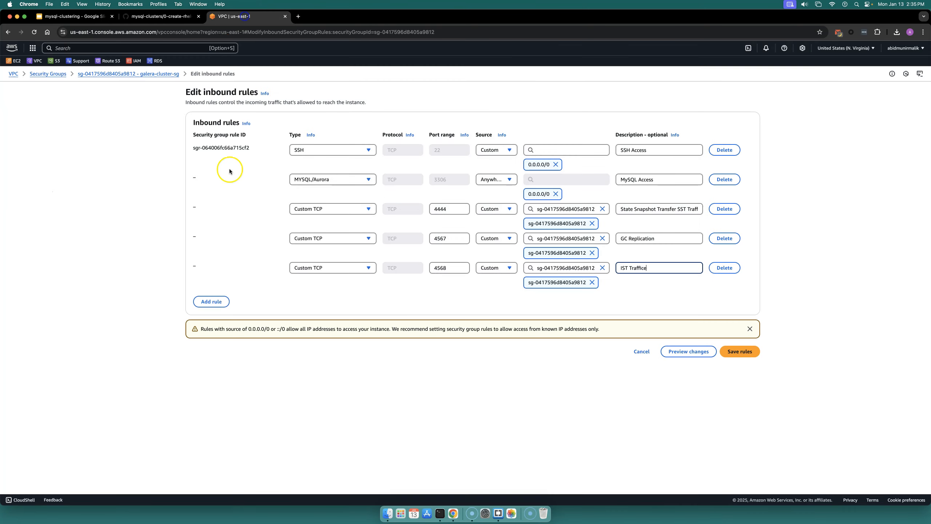
left_click(211, 302)
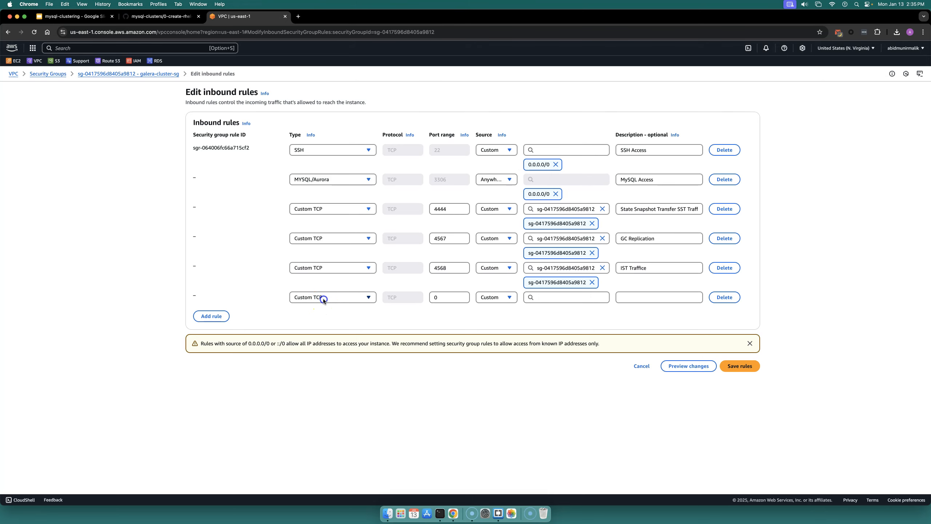
left_click(323, 297)
left_click(333, 176)
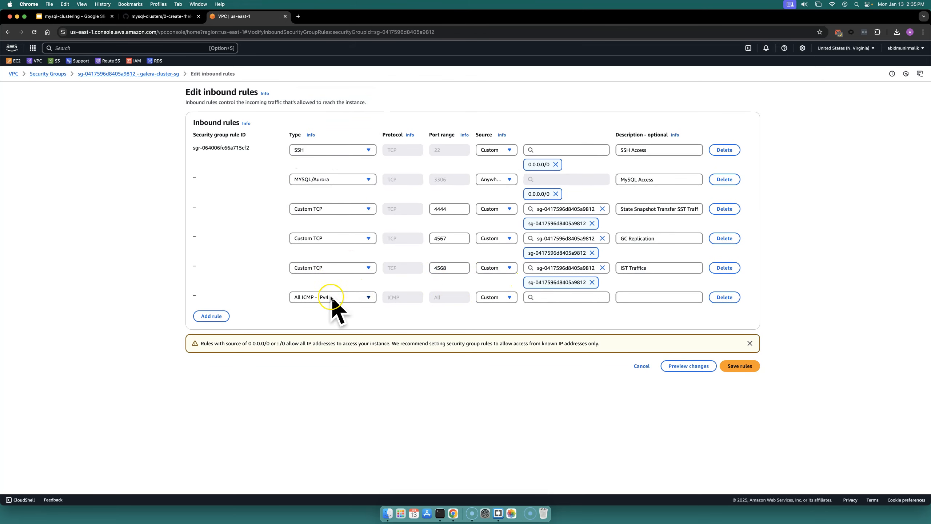
Step: Set the ICMP rule's source to galera-cluster-sg and its description to Ping
left_click(545, 297)
left_click(585, 444)
left_click(642, 296)
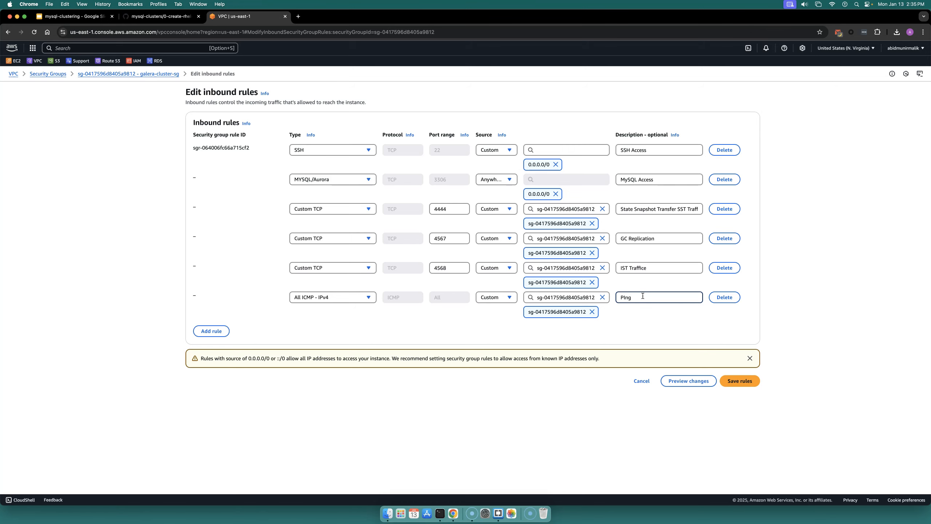
left_click(414, 324)
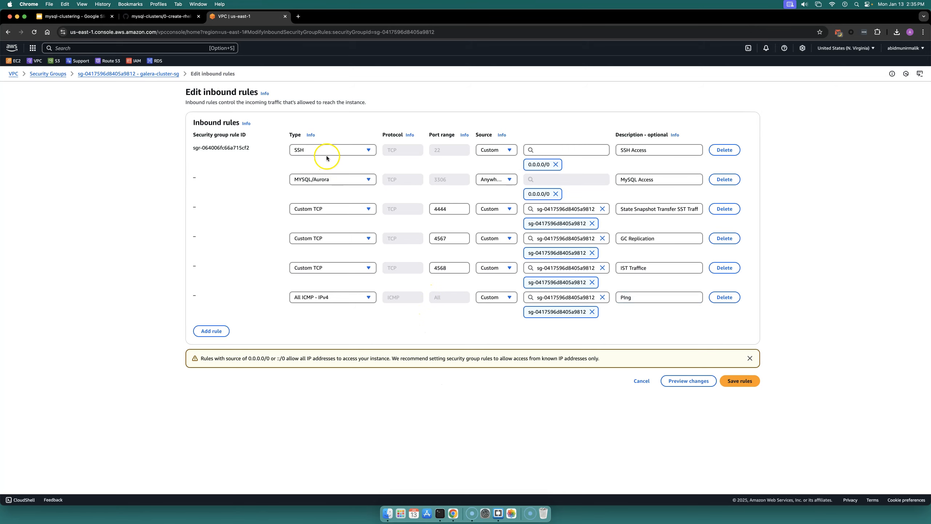
Step: Compare against the notes and save the inbound rules
left_click(156, 16)
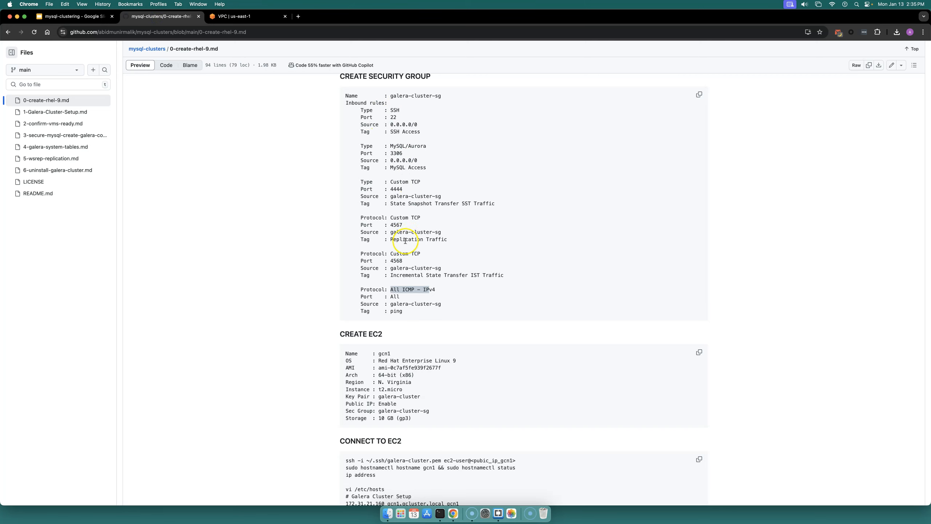
left_click(235, 16)
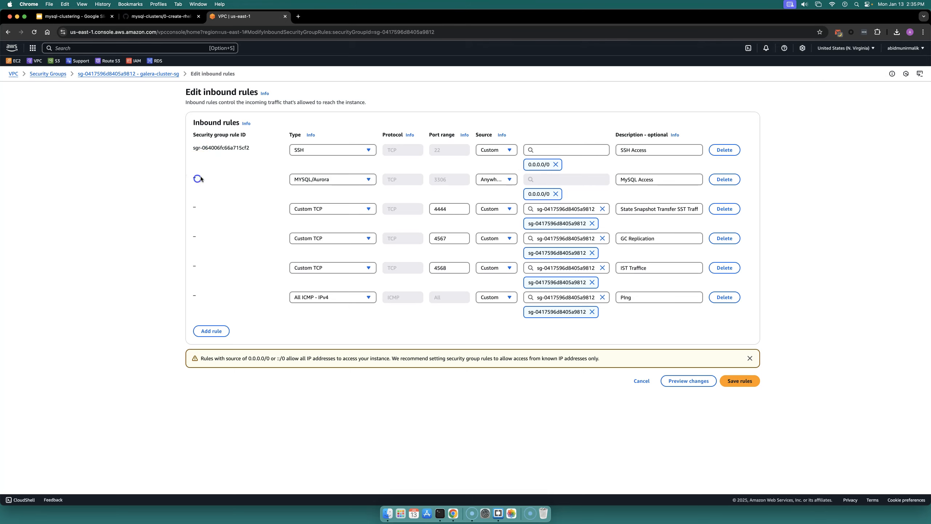
left_click(741, 380)
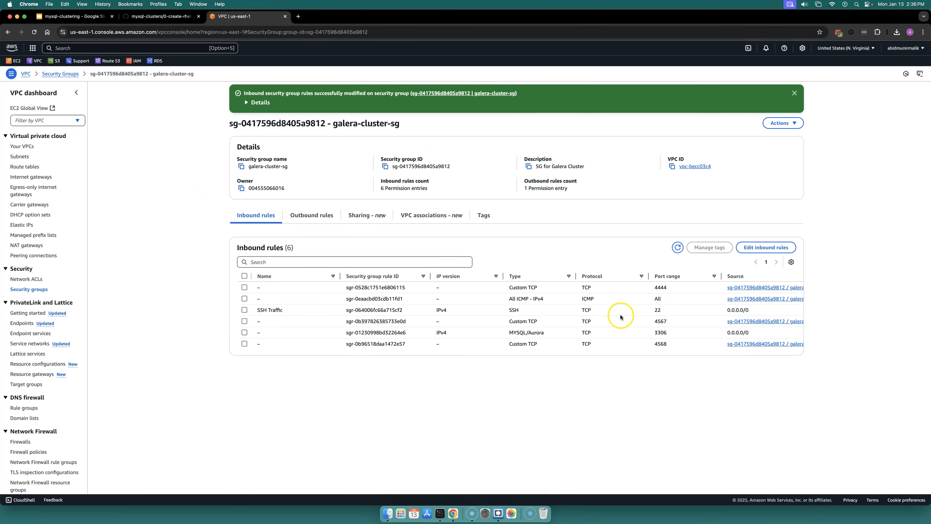
Step: Name the port 4444 inbound rule SST
scroll(622, 294, "right", 1)
scroll(627, 295, "right", 5)
scroll(545, 306, "left", 8)
left_click(265, 288)
left_click(305, 301)
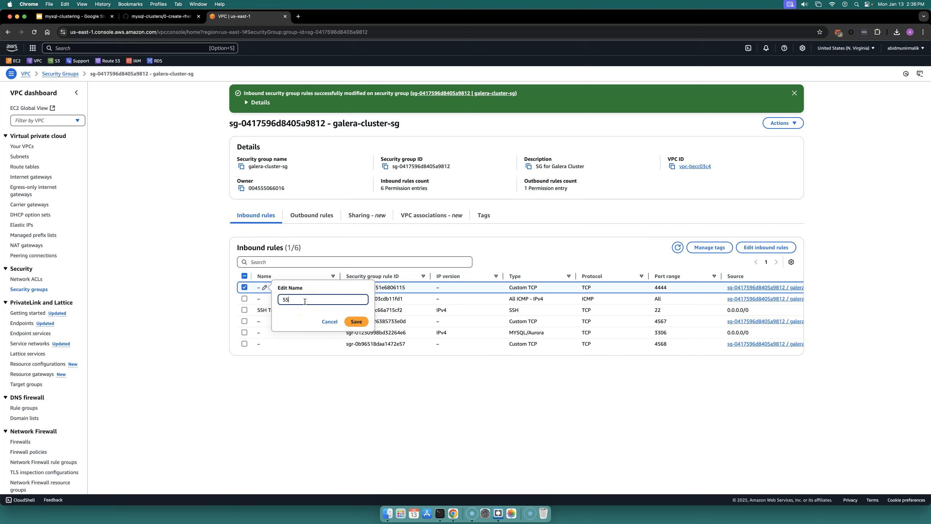
type("SST")
left_click(356, 321)
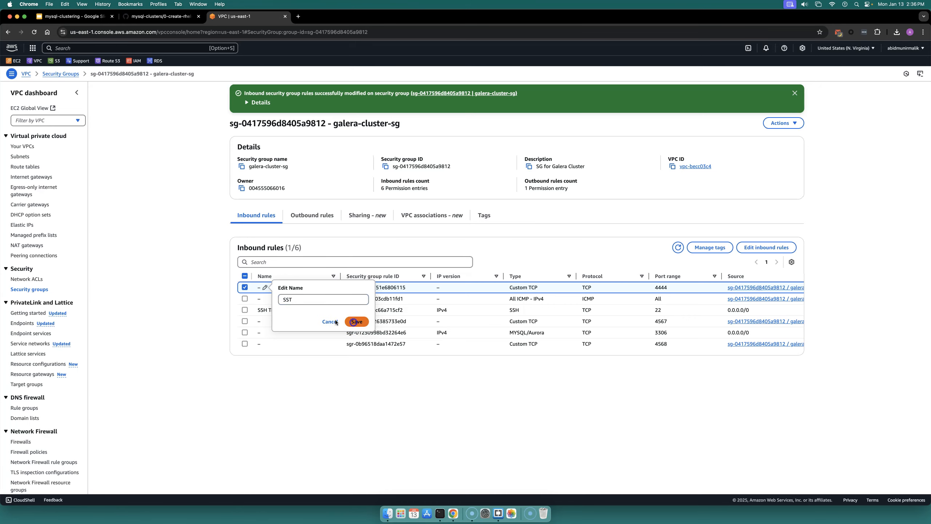
Step: Name the port 4567 rule Replication and the port 3306 rule MYSQL
left_click(264, 321)
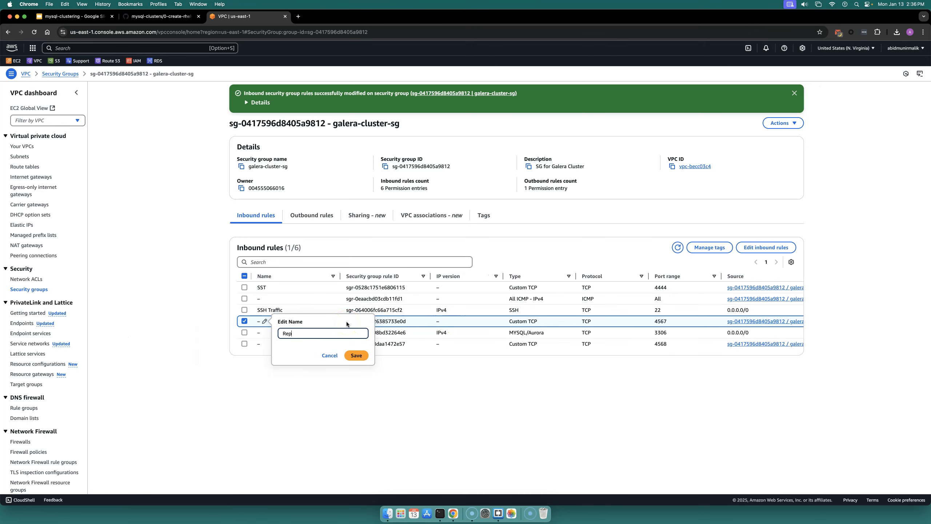
left_click(356, 355)
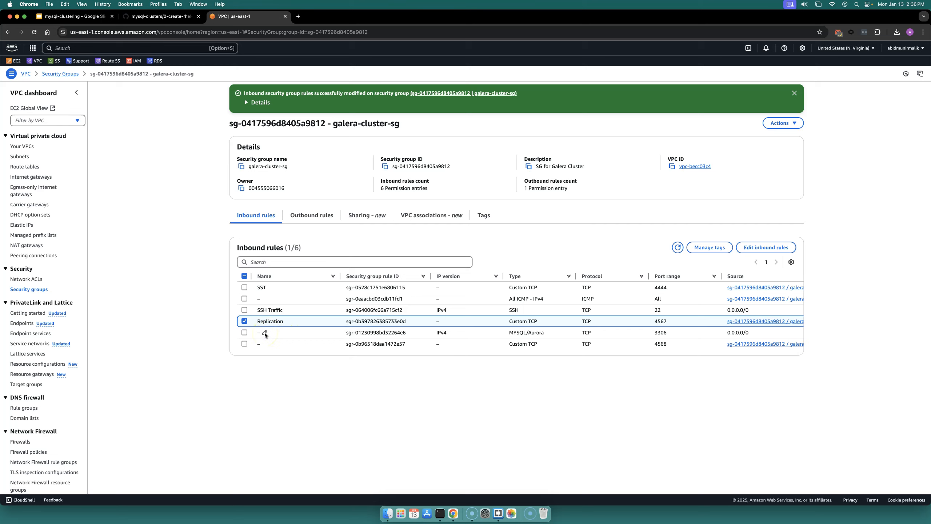
left_click(265, 332)
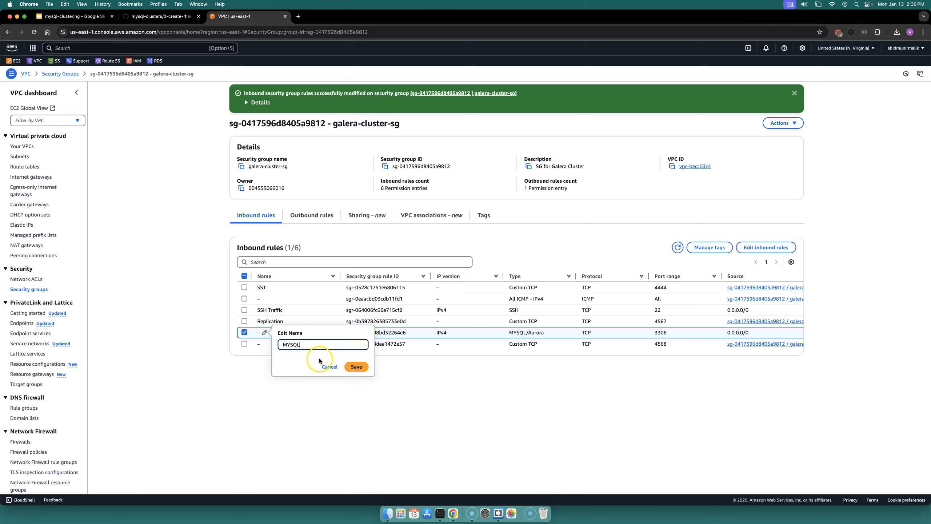
left_click(356, 366)
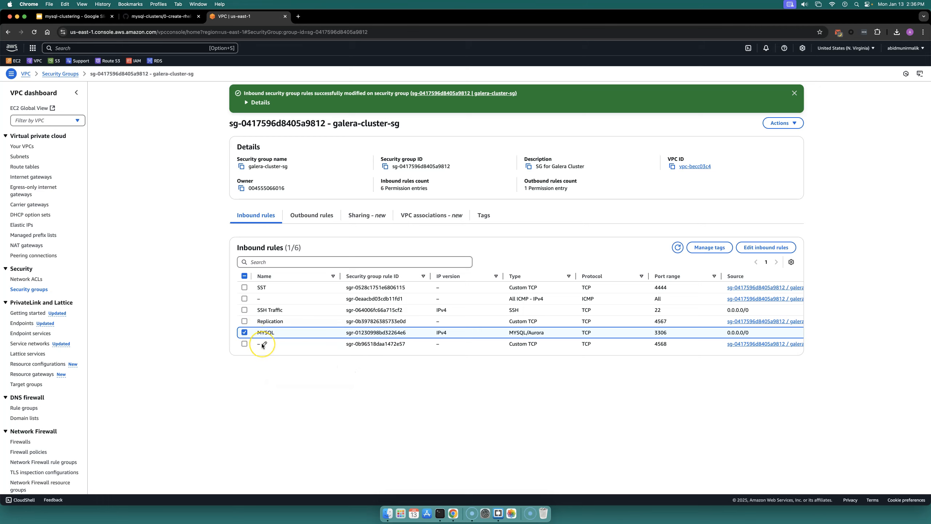
Step: Name the port 4568 inbound rule IST
scroll(293, 345, "right", 5)
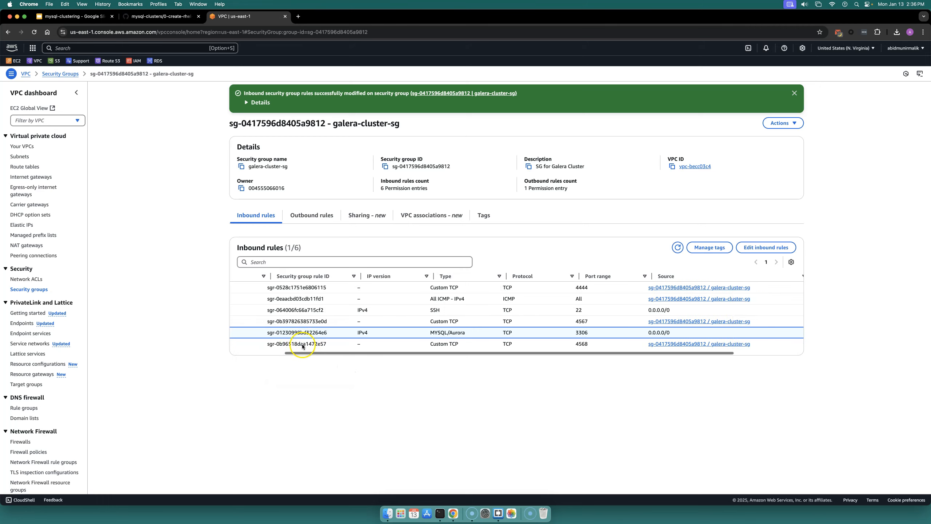
scroll(471, 340, "left", 5)
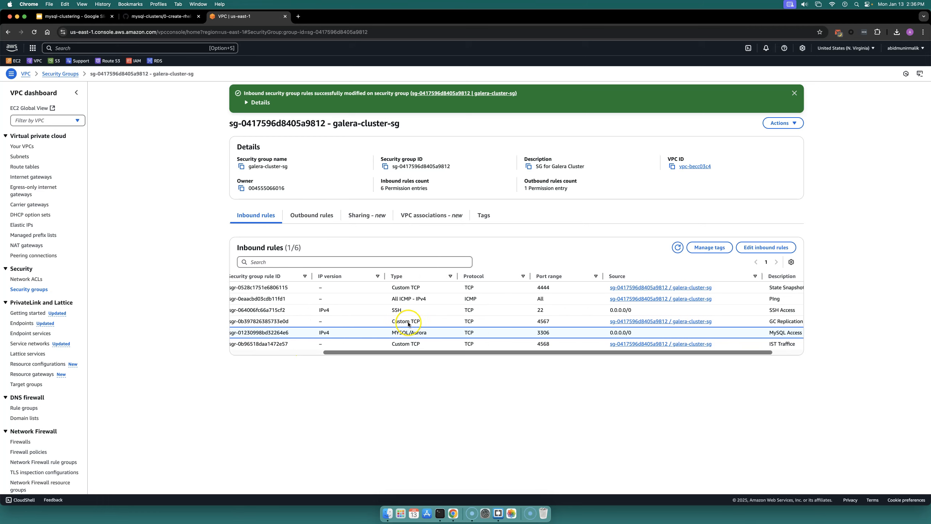
left_click(265, 344)
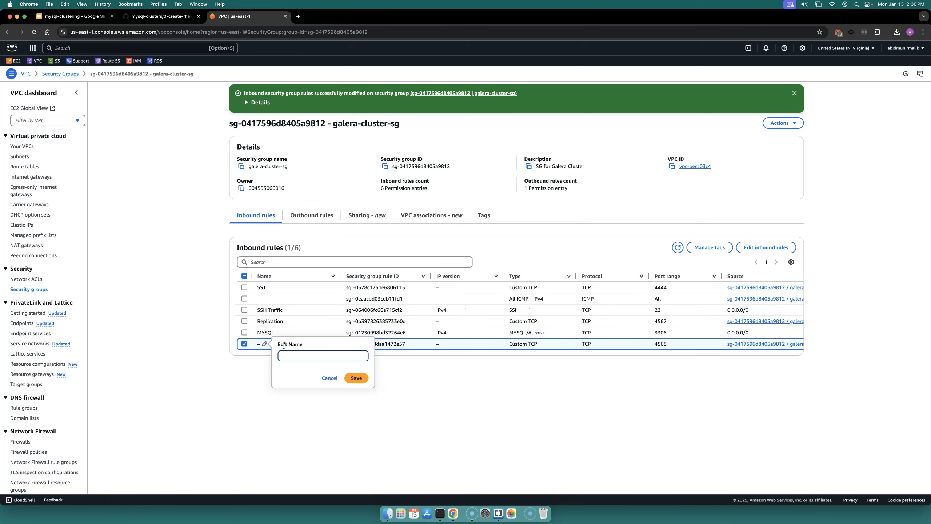
type("IST")
left_click(356, 378)
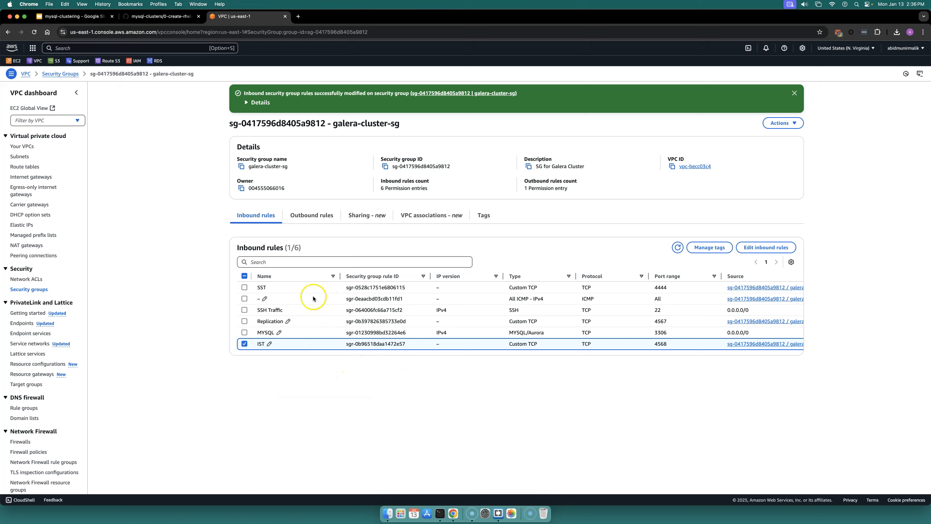
Step: Name the All ICMP rule Ping and dismiss the success banner
left_click(265, 298)
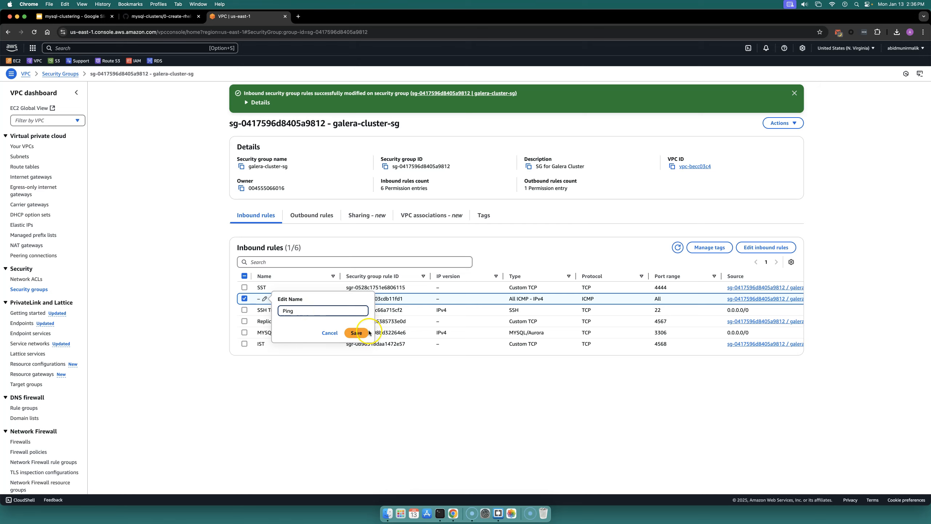
left_click(356, 333)
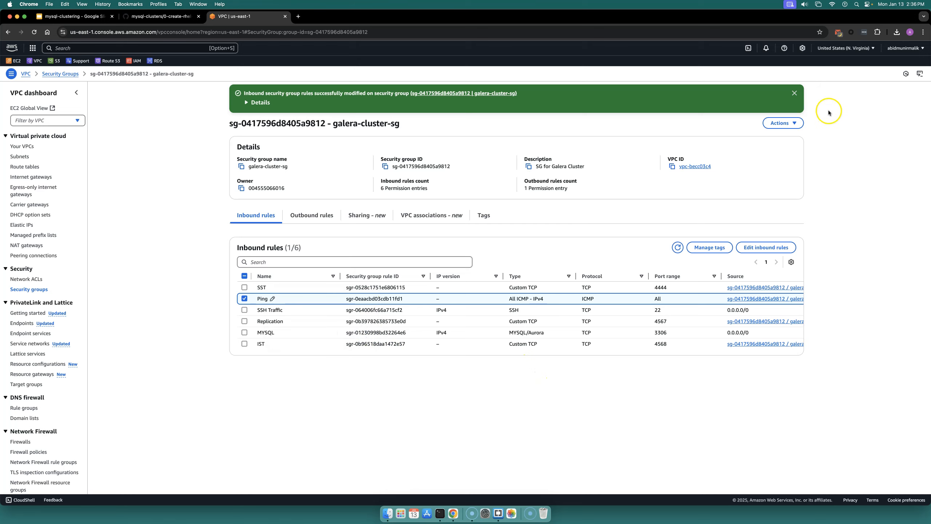
left_click(794, 94)
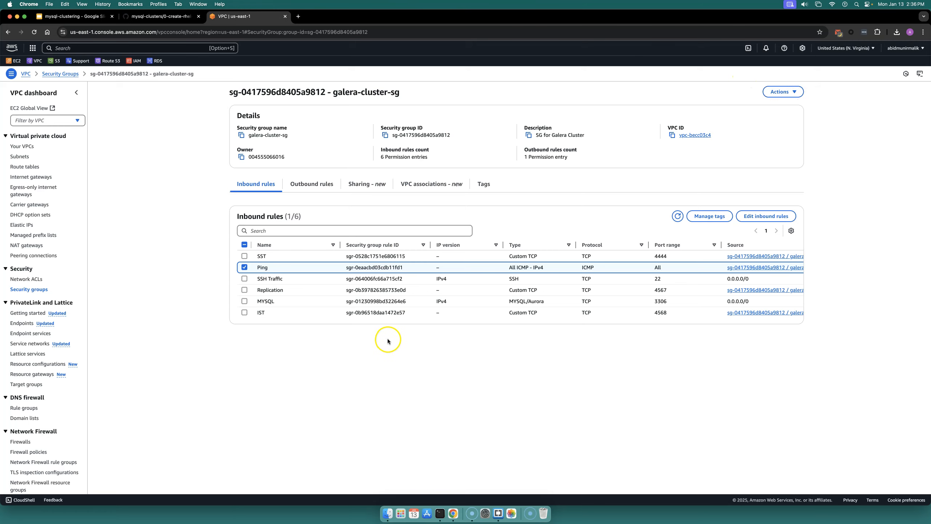
Step: Review the security group and EC2 sections of the setup notes
left_click(161, 16)
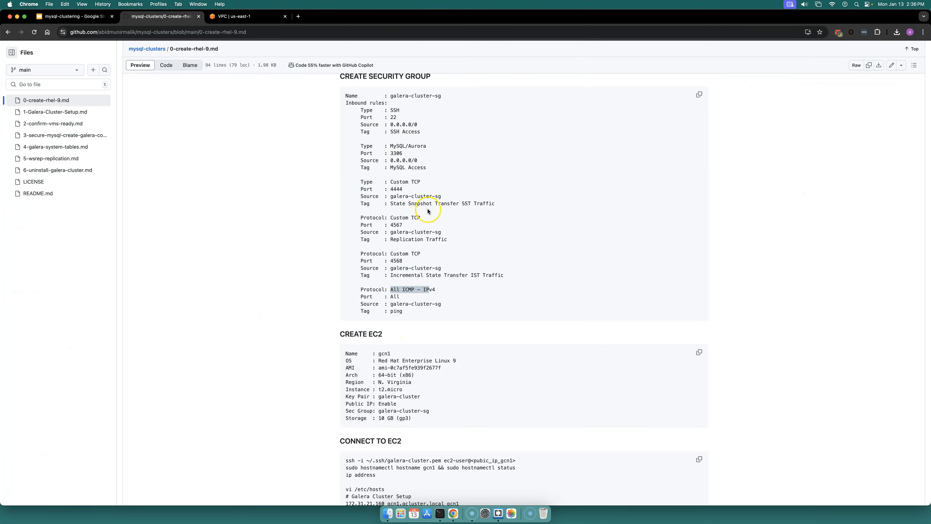
scroll(427, 211, "up", 5)
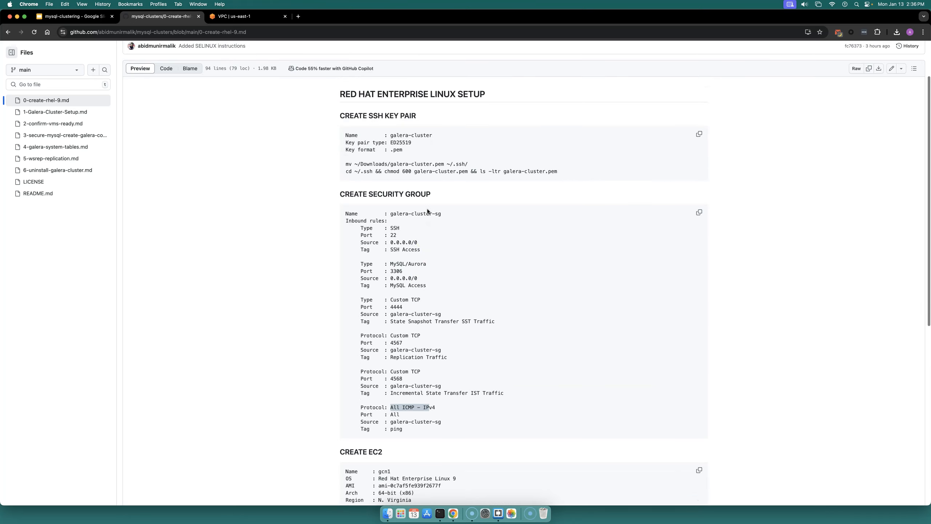
scroll(436, 211, "down", 2)
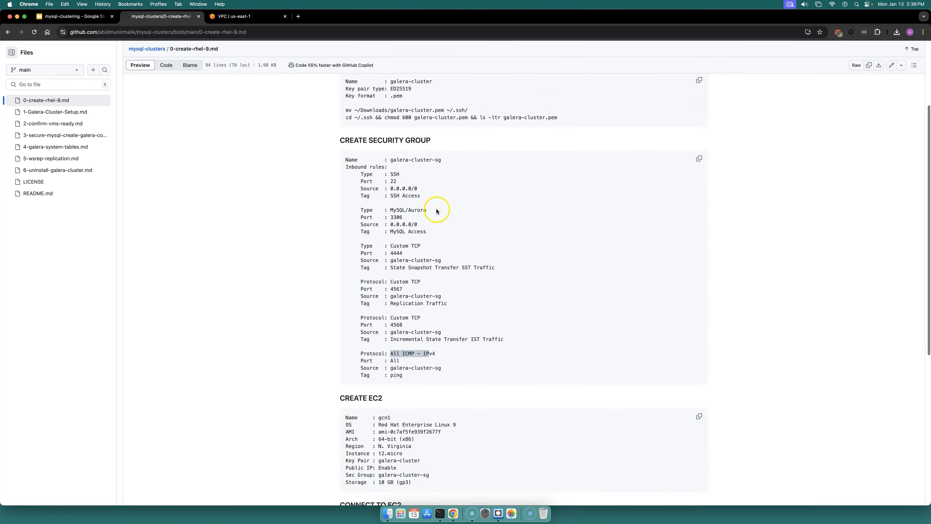
scroll(436, 211, "down", 1)
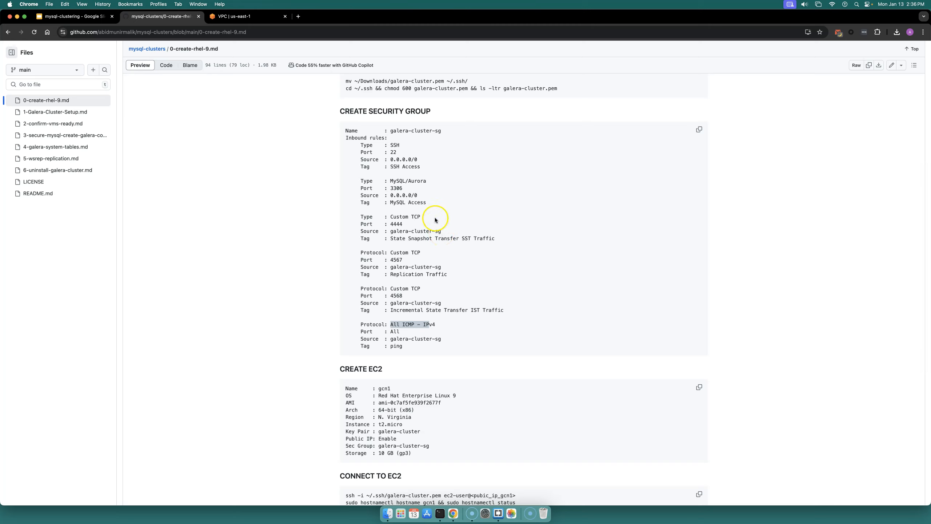